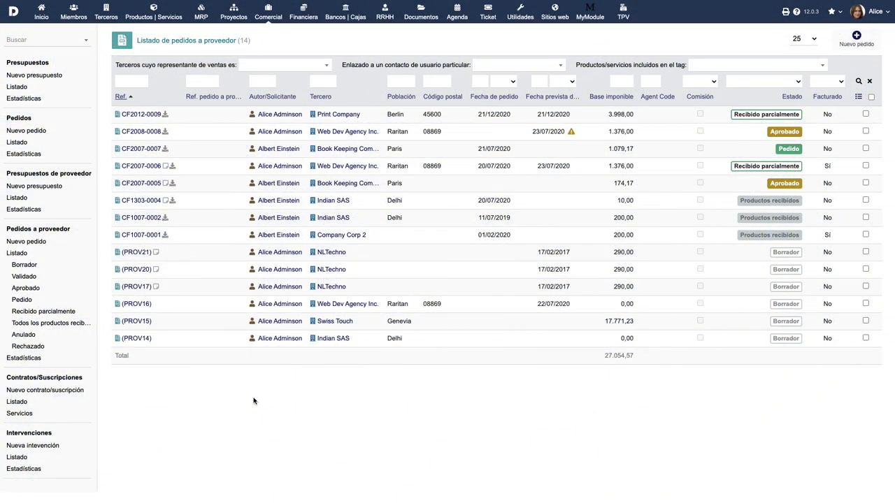
Open supplier order CF2007-0007 for Book Keeping Company from the supplier orders list
left_click(152, 151)
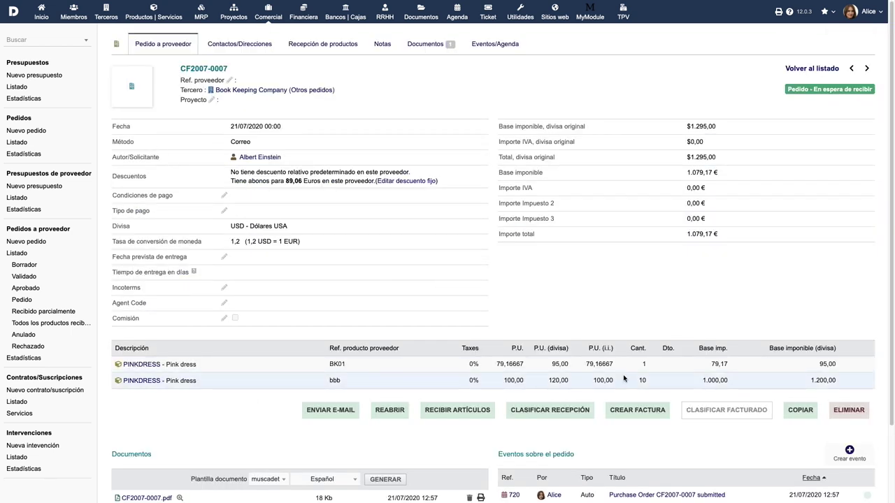
Start a new invoice from order CF2007-0007, review the Nueva factura form, then go to third parties
left_click(636, 410)
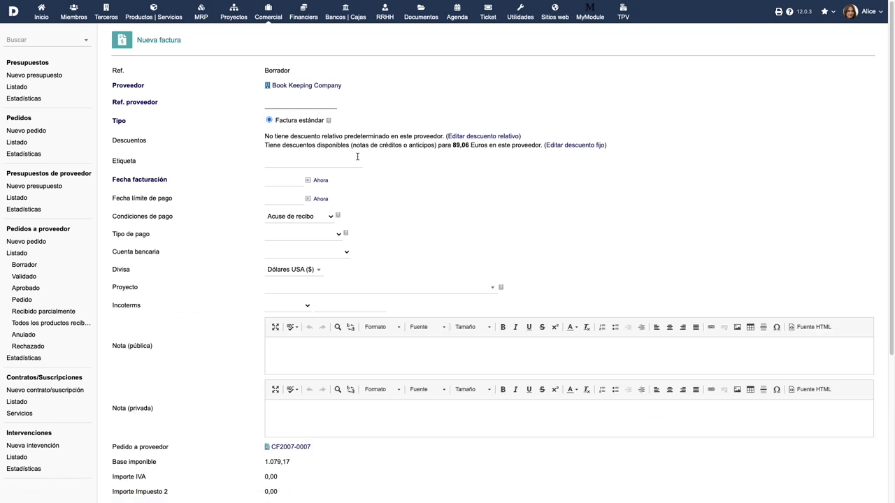
scroll(358, 159, "down", 3)
scroll(328, 177, "down", 3)
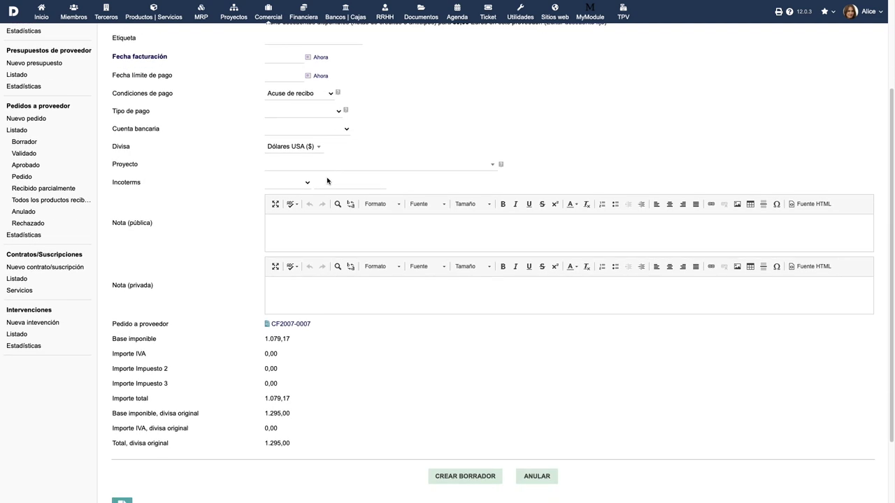
scroll(289, 257, "up", 6)
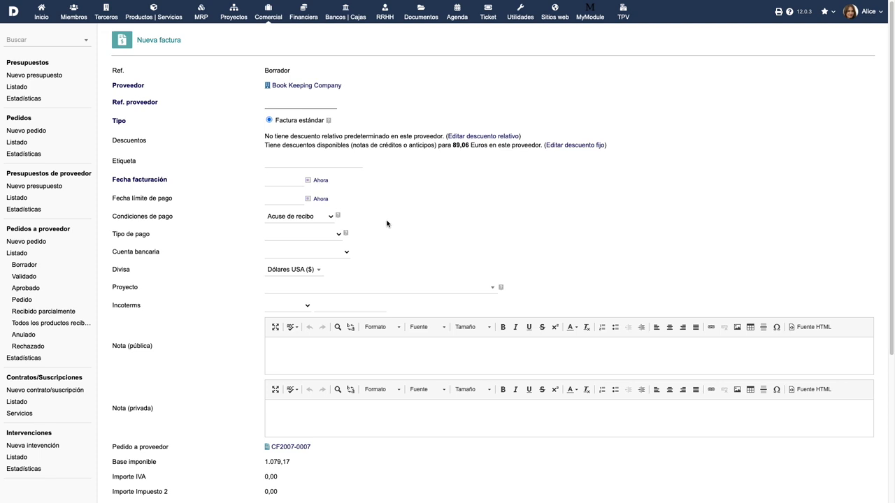
left_click(101, 9)
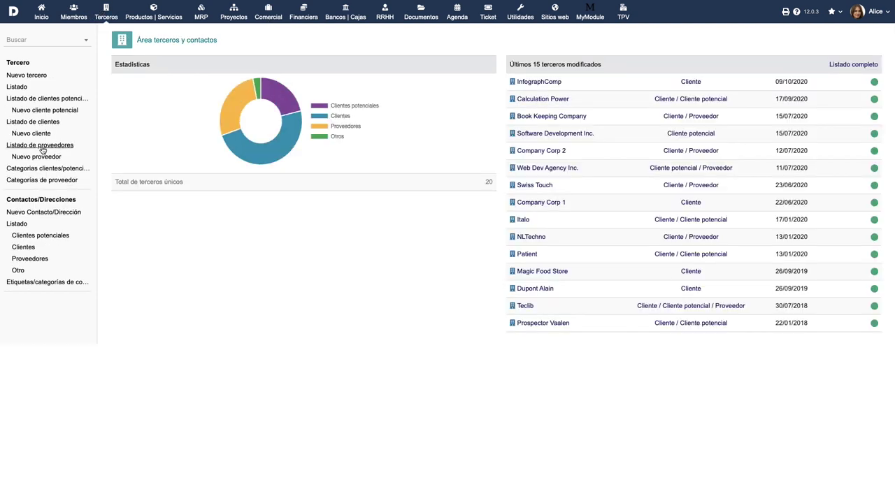
Start an invoice or credit note from Book Keeping Company's supplier tab, then go to Financiera
left_click(41, 147)
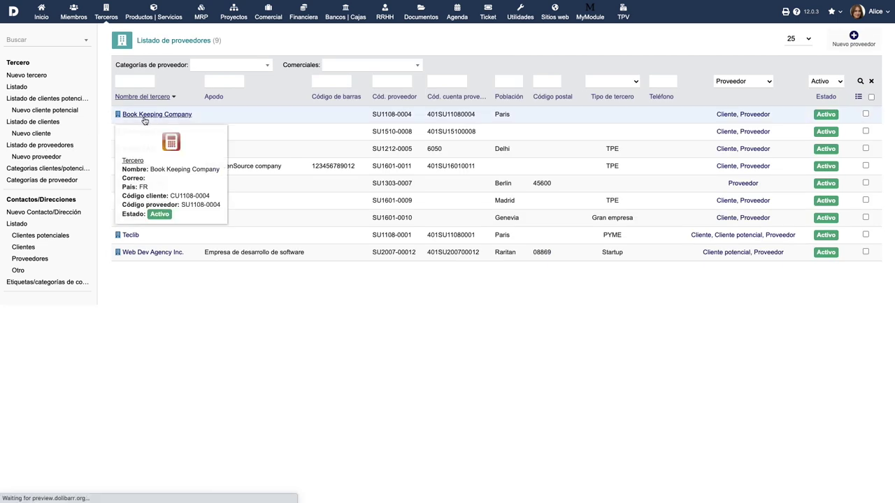
left_click(145, 115)
left_click(383, 44)
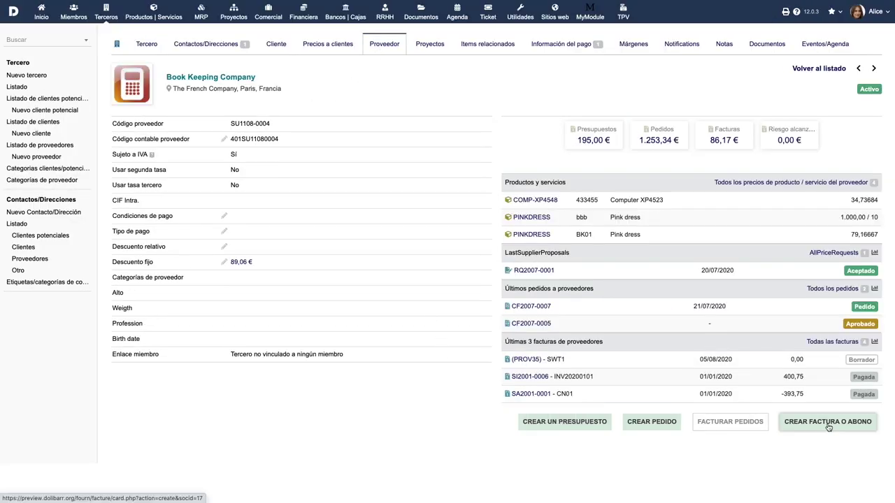
left_click(828, 422)
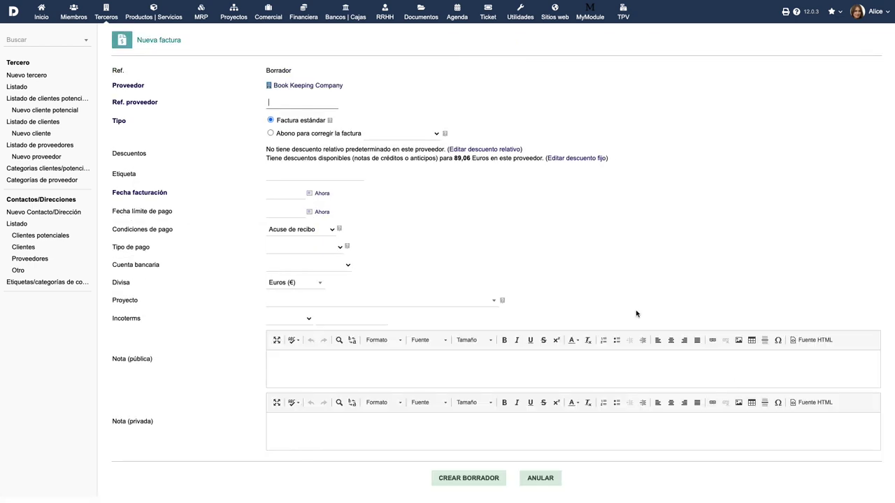
left_click(302, 18)
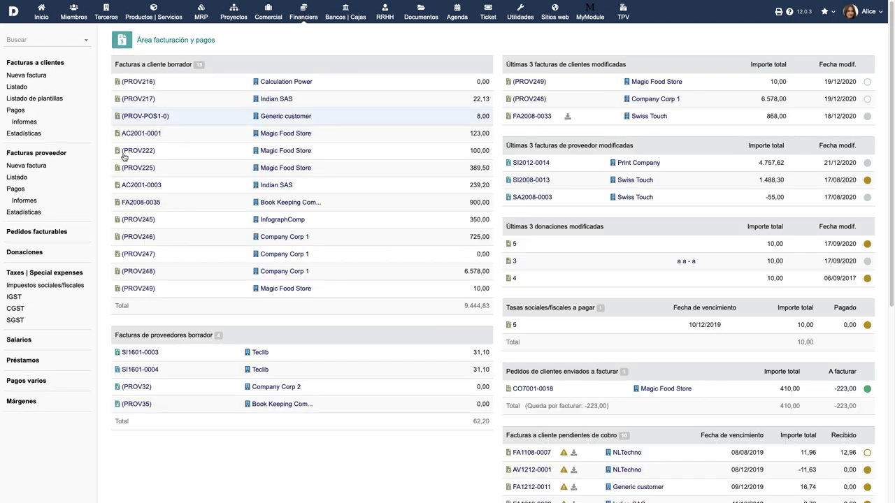
Begin a new supplier invoice for Print Company with supplier reference RT00
left_click(28, 168)
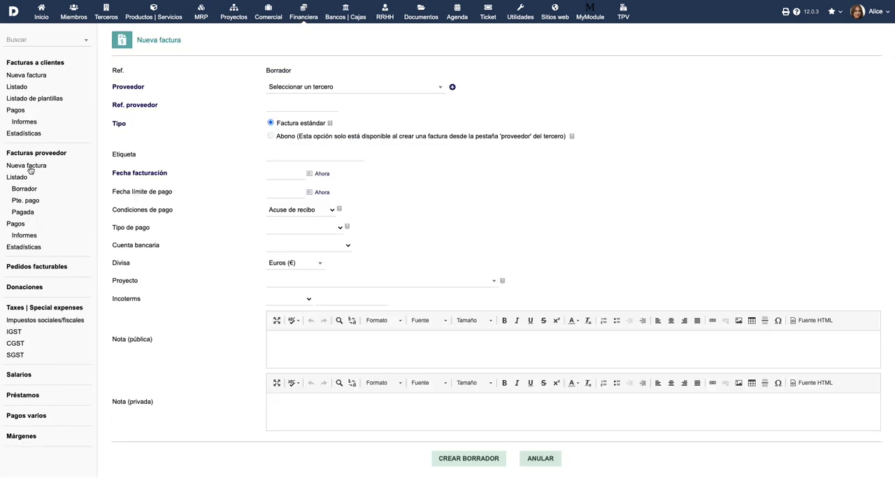
left_click(380, 91)
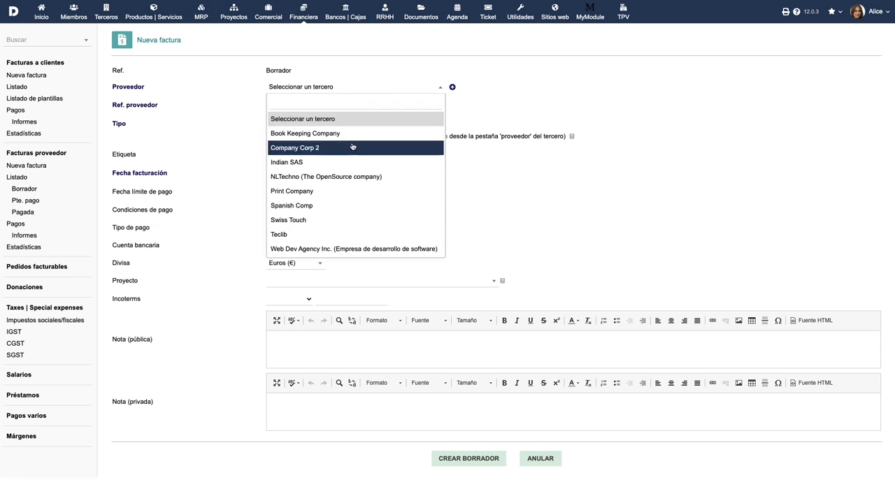
left_click(337, 196)
left_click(295, 104)
type("RT00")
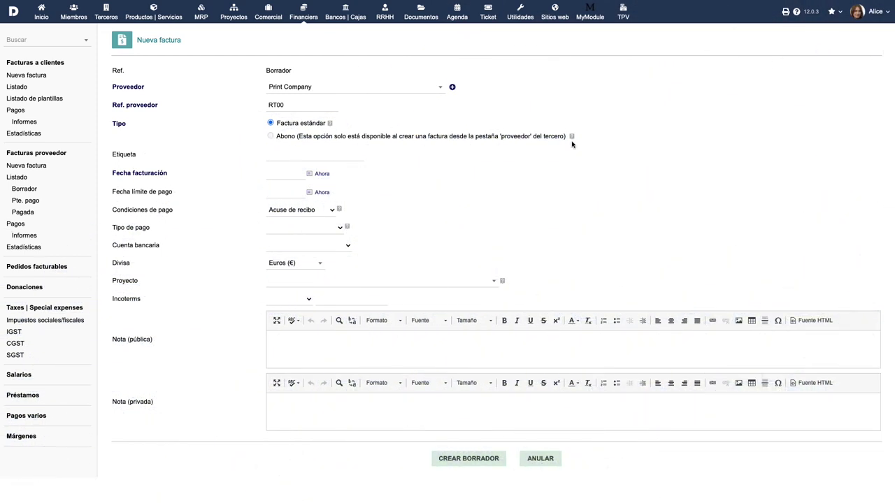
mouse_move(571, 138)
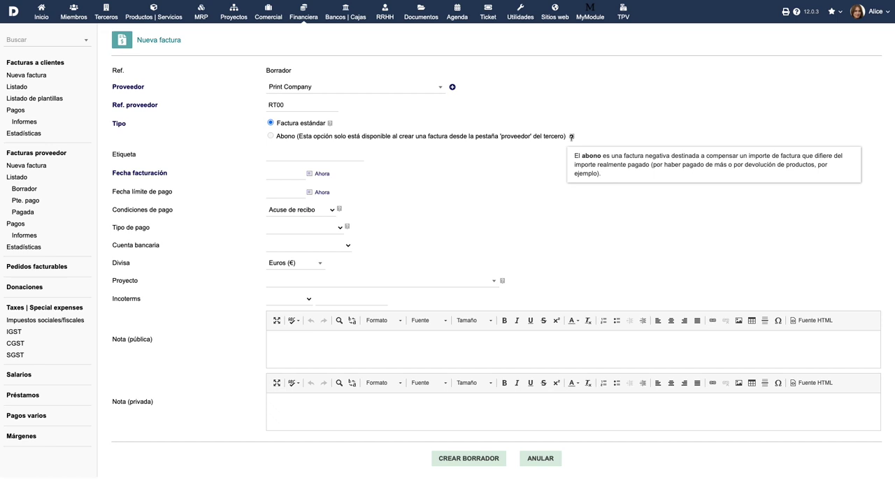
Set invoice date 22/12/2020, due date 24/12/2020, 30 días terms and Cheque payment
left_click(309, 173)
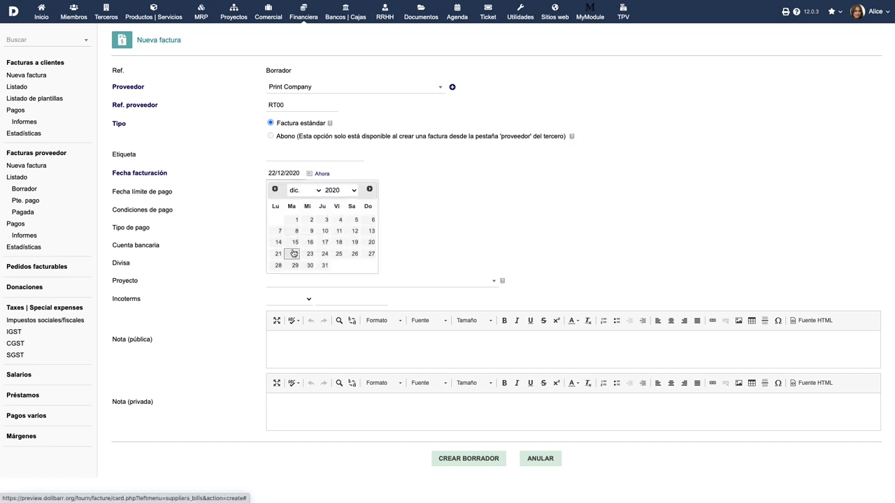
left_click(293, 253)
left_click(308, 192)
left_click(322, 273)
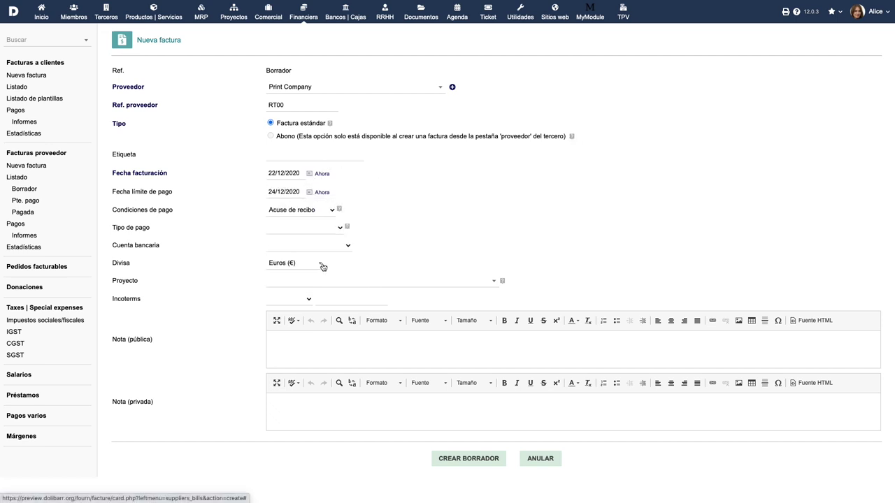
left_click(332, 211)
left_click(327, 219)
left_click(327, 230)
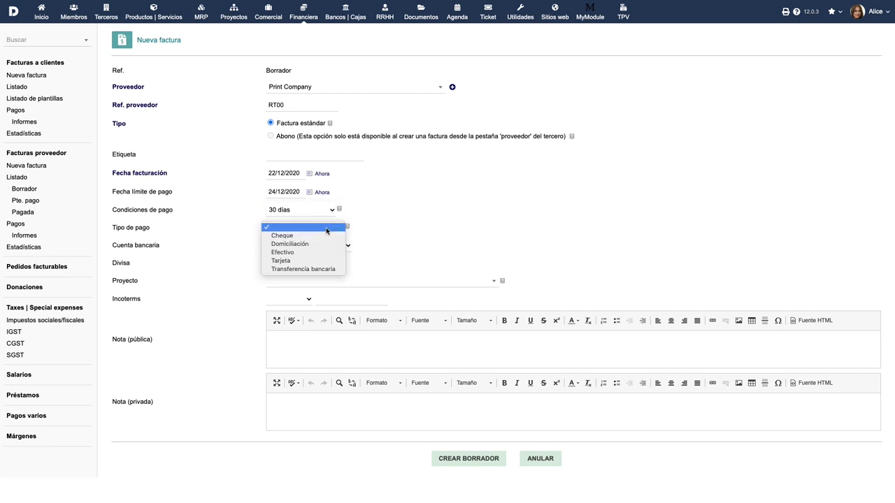
left_click(323, 236)
Choose Swiss bank account, Euros and project PROJSHARED, and save the draft invoice PROV42
left_click(319, 246)
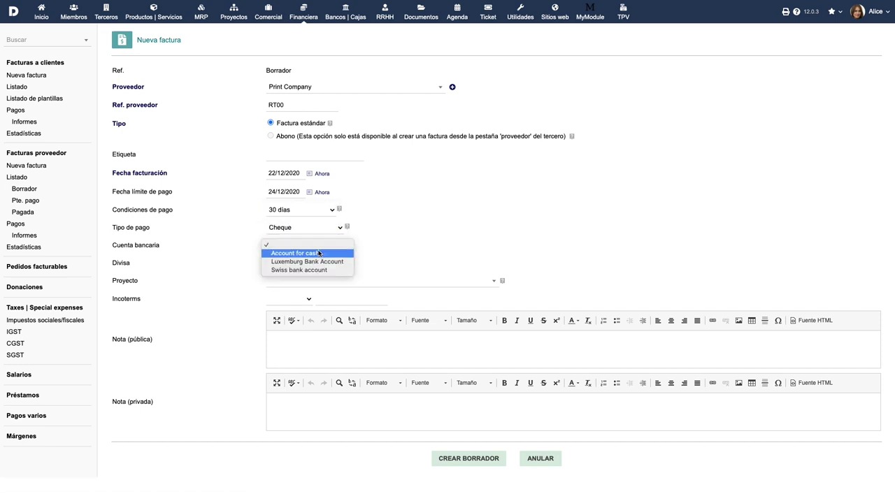
left_click(312, 270)
left_click(310, 264)
left_click(297, 308)
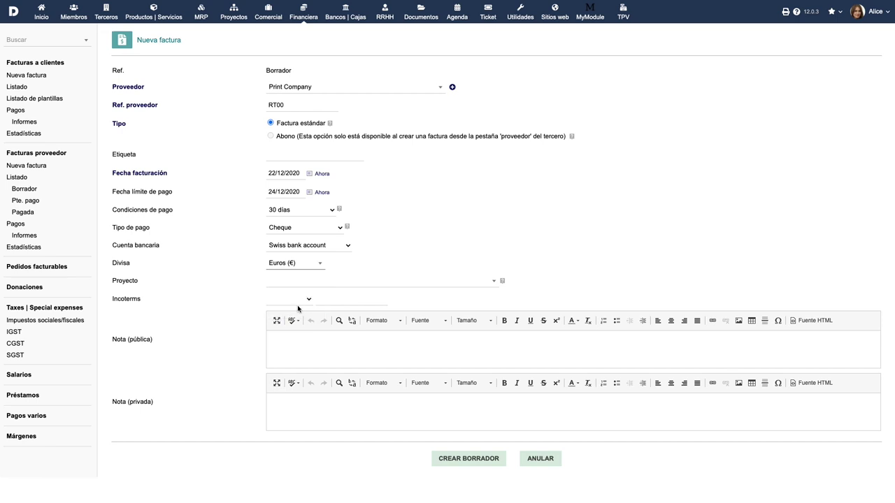
left_click(379, 283)
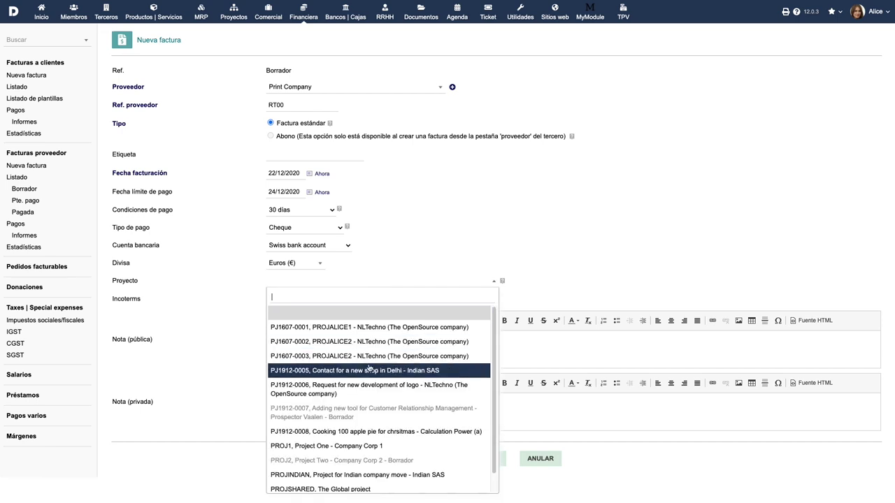
scroll(369, 369, "down", 1)
left_click(354, 470)
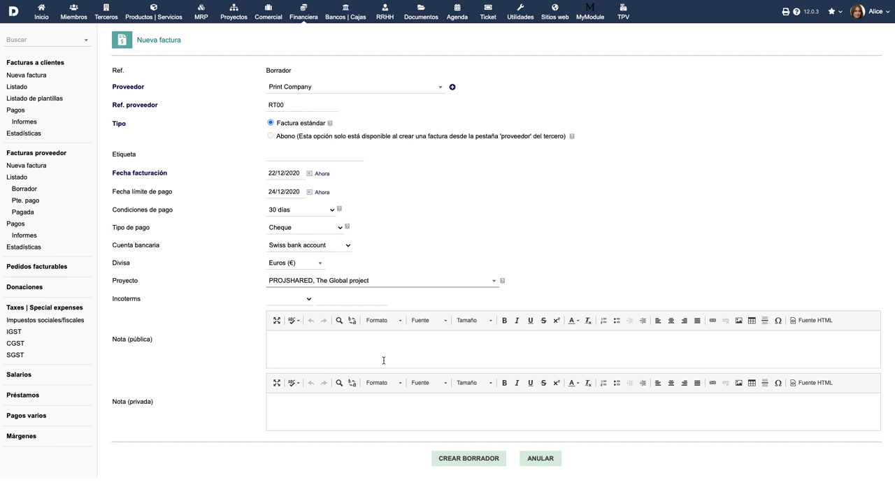
left_click(468, 458)
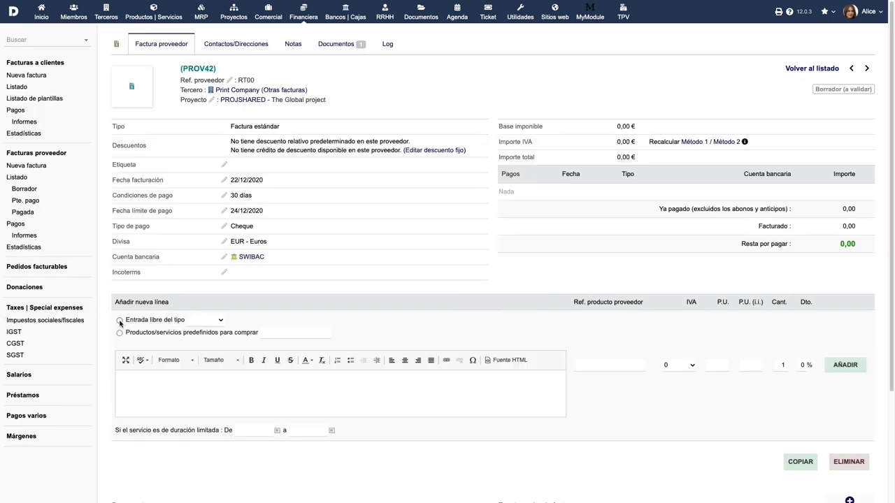
Add a product line 'Ordenador' at unit price 1999 with 19% VAT
left_click(194, 322)
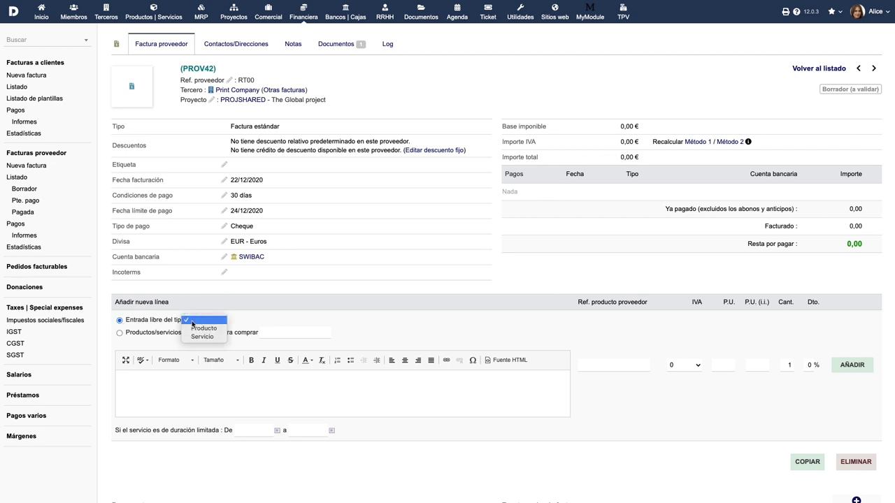
left_click(197, 330)
type("Ordenador")
left_click(682, 365)
left_click(684, 386)
left_click(725, 365)
type("1999")
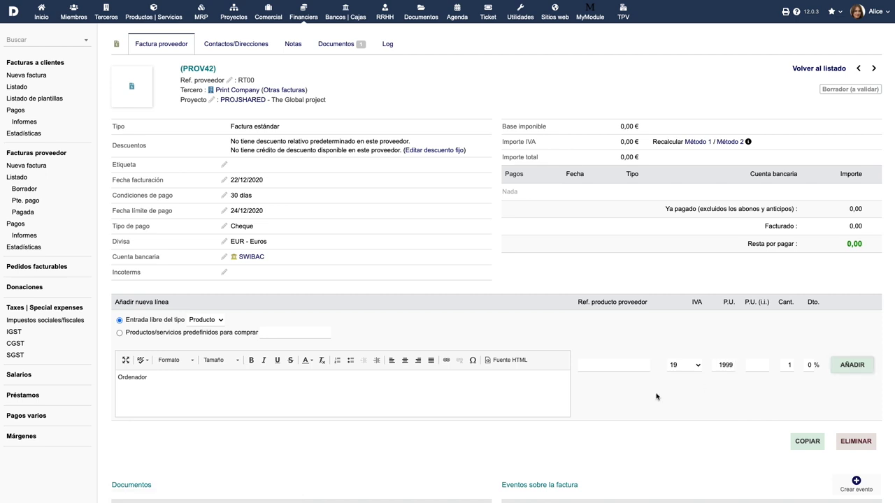
key("Return")
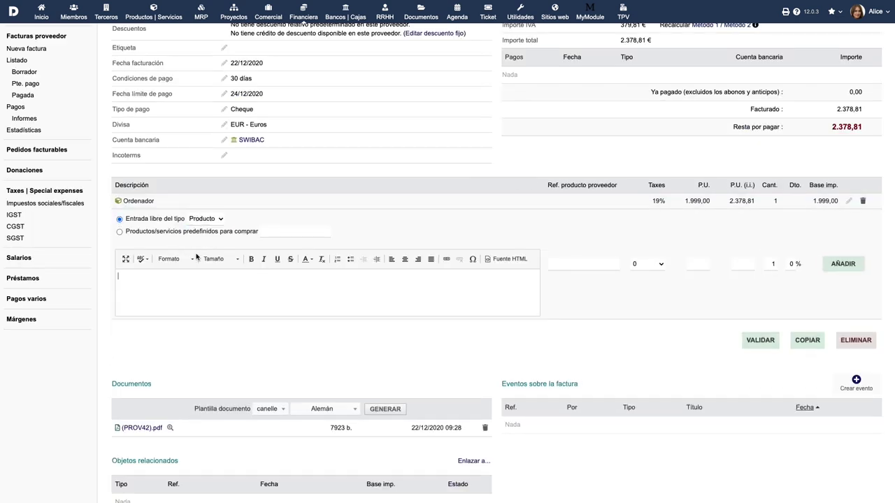
Add a product line 'Mesa de Ordenador' at unit price 599 with 19% VAT
type("Mesa de Ordenador")
left_click(660, 265)
left_click(637, 280)
left_click(699, 263)
type("599")
left_click(834, 263)
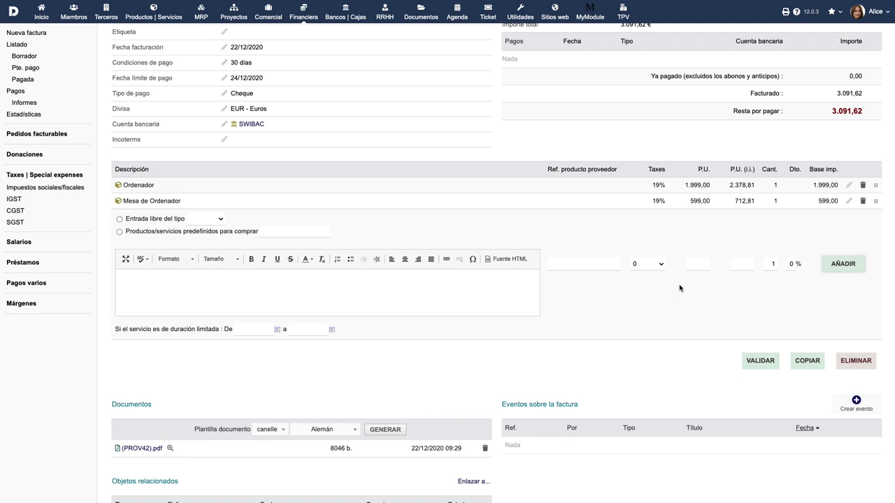
scroll(680, 287, "up", 3)
Upload Contract.pdf on PROV42's Documents tab and return to the invoice card
left_click(337, 44)
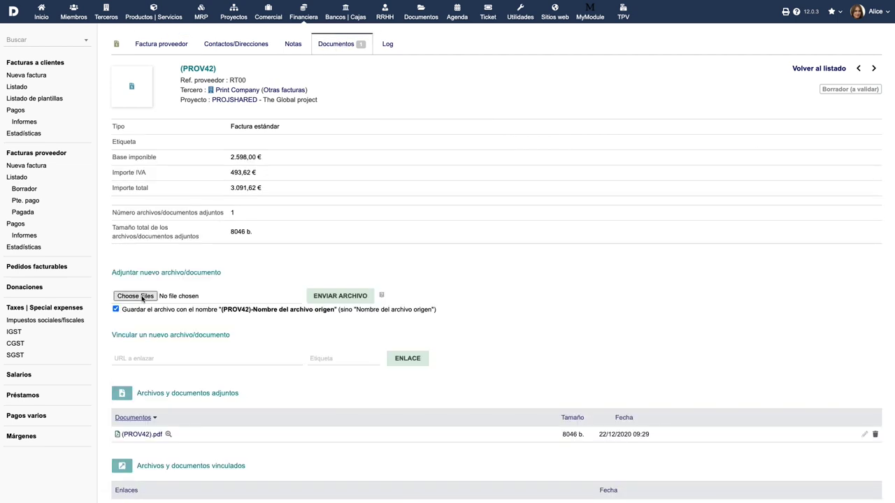
left_click(141, 295)
left_click(218, 35)
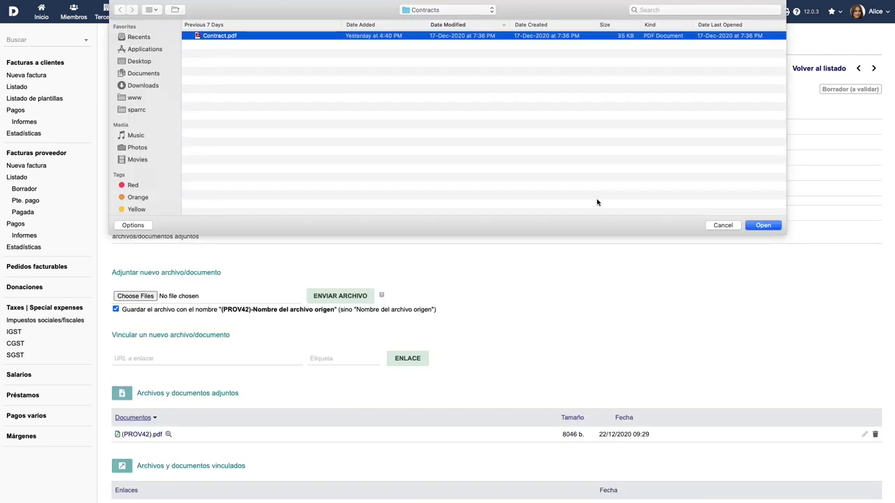
left_click(764, 226)
left_click(353, 296)
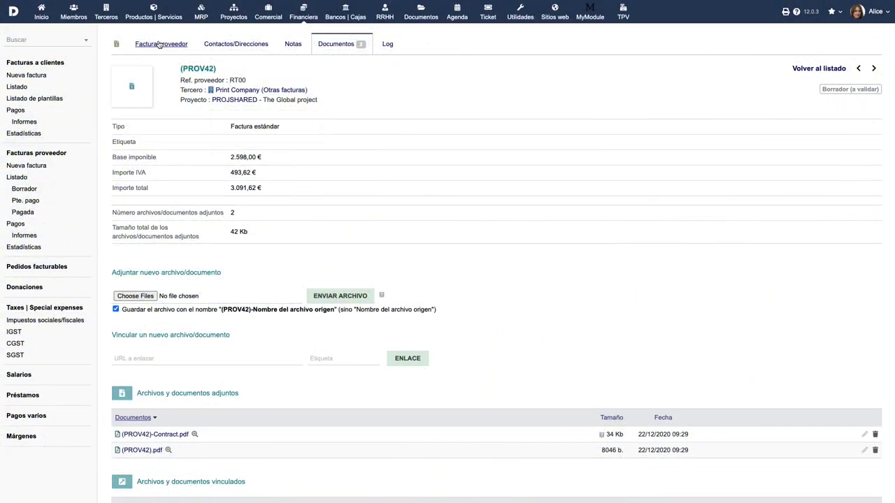
left_click(160, 44)
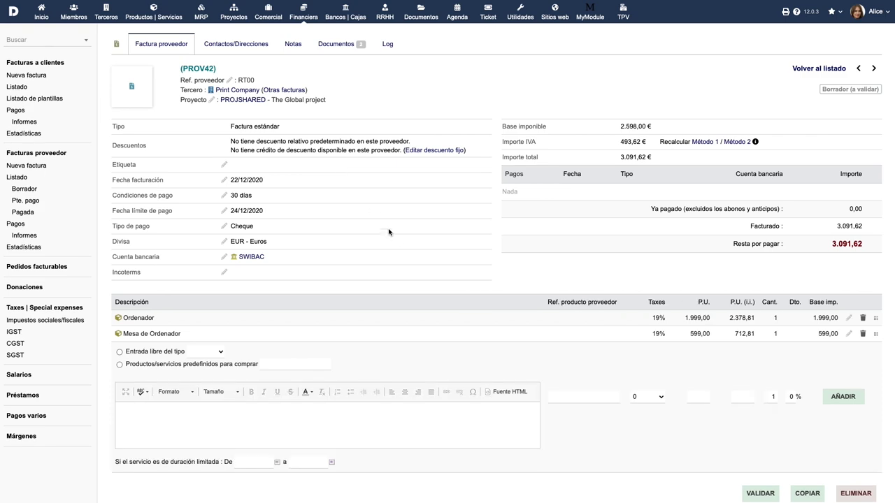
Validate the draft invoice as SI2012-0015 and preview the generated SI2012-0015.pdf
scroll(450, 368, "down", 1)
left_click(759, 455)
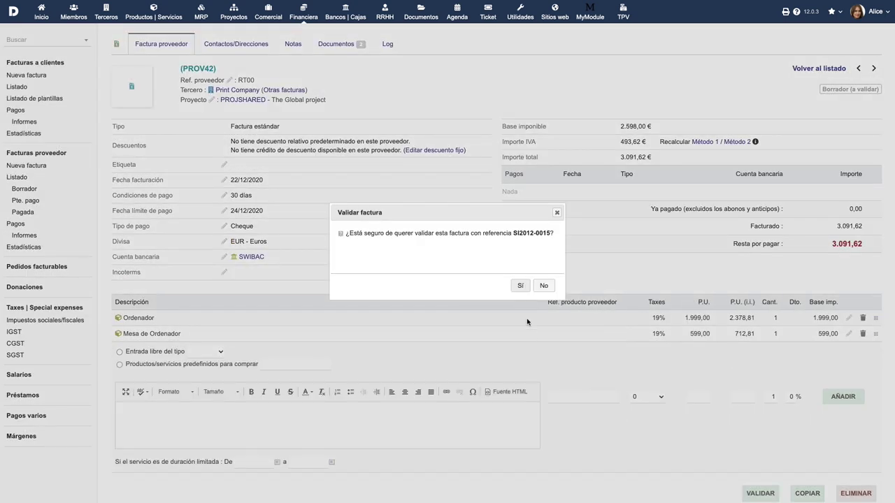
left_click(520, 286)
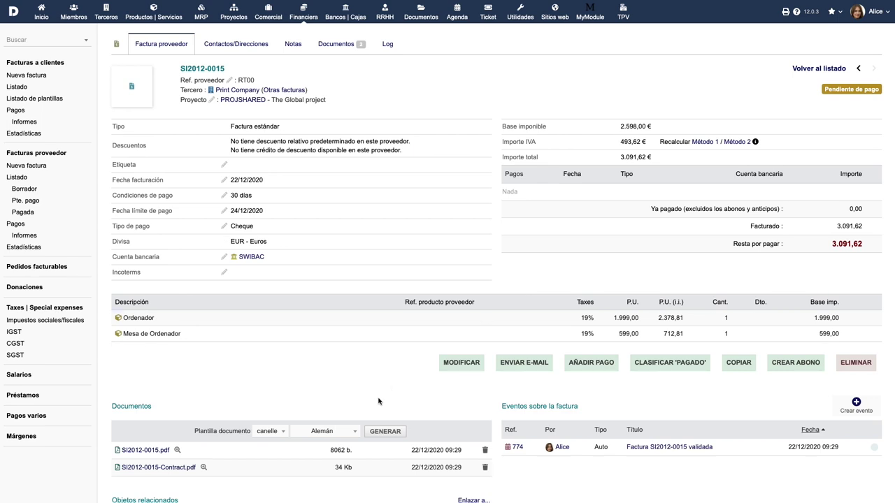
scroll(378, 401, "down", 1)
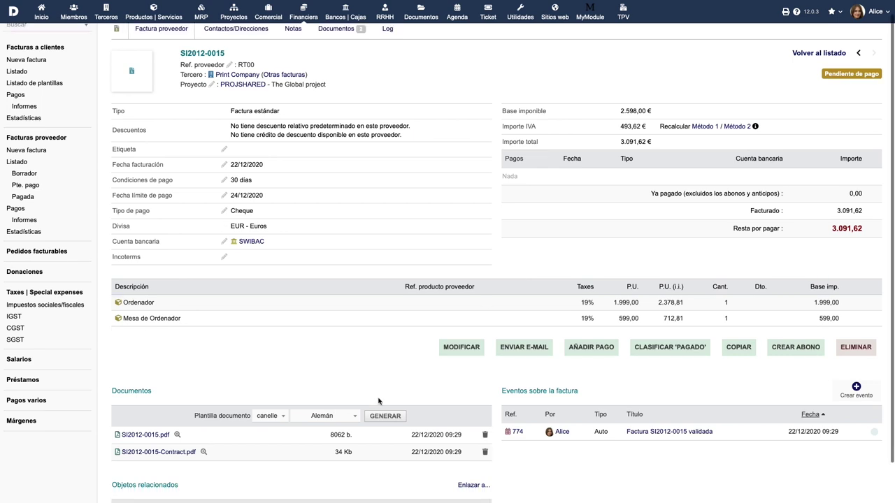
left_click(145, 435)
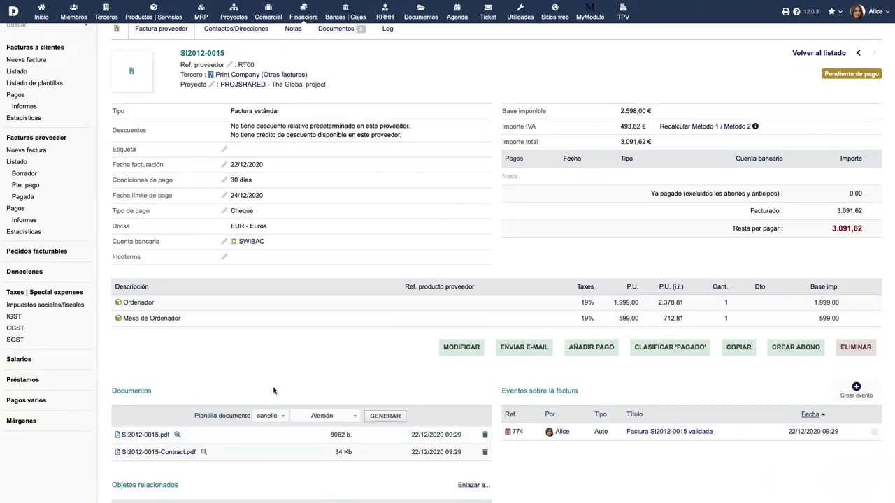
E-mail invoice SI2012-0015 with its PDF, adding an extra recipient's e-mail address
left_click(523, 348)
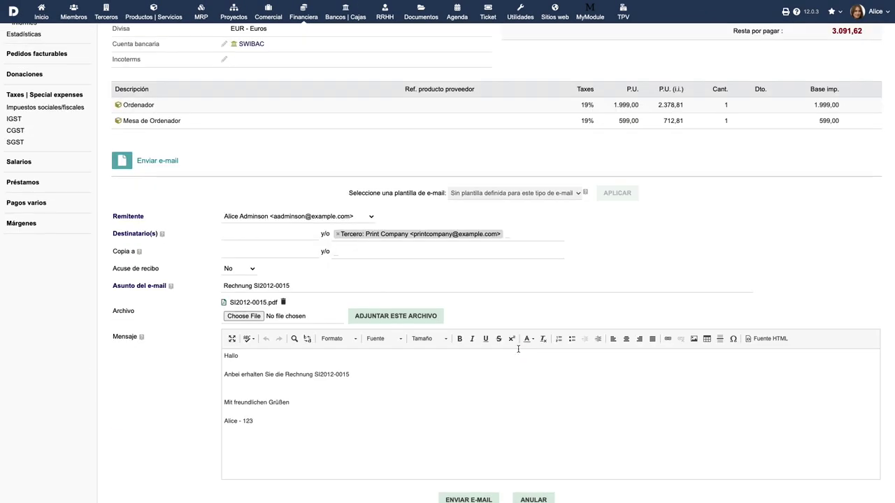
left_click(268, 232)
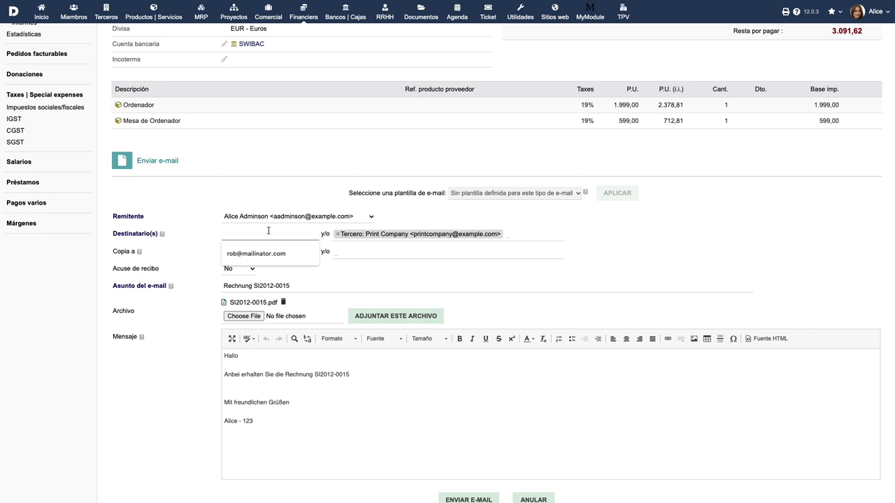
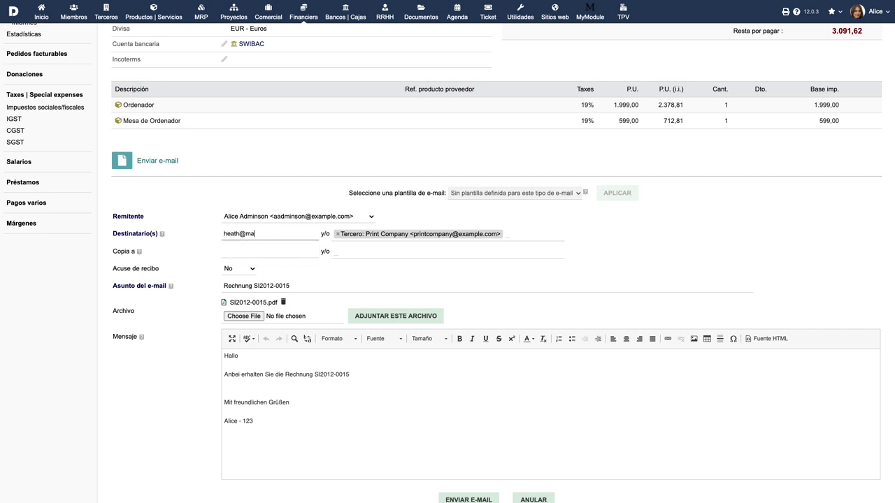
scroll(384, 349, "down", 1)
left_click(465, 470)
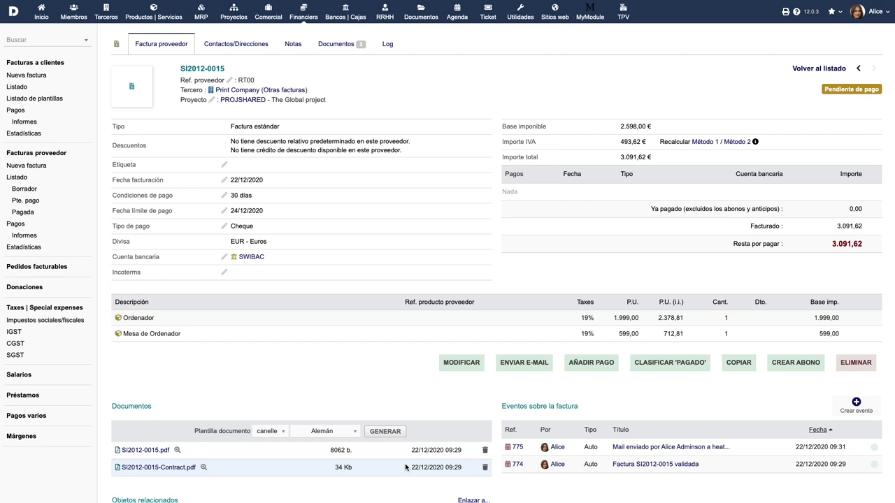
Pay 1.091,62 € by cheque dated 22/12/2020 from the Swiss bank account and confirm
left_click(591, 364)
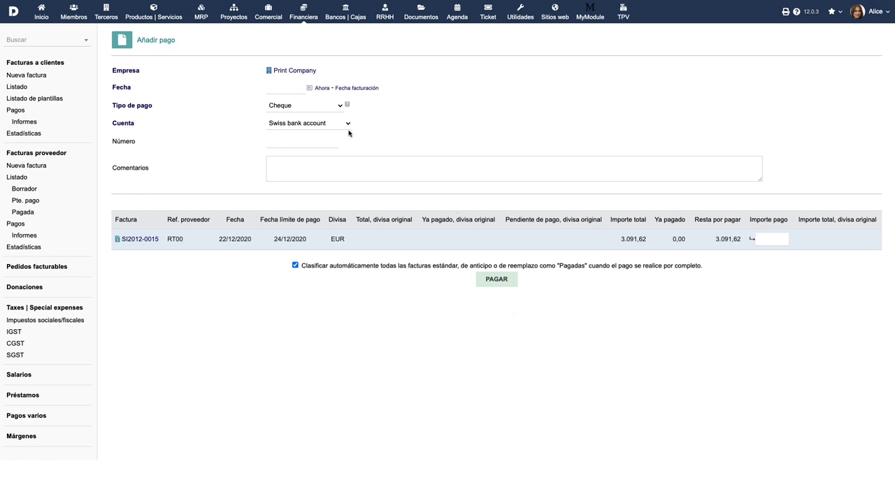
left_click(305, 89)
left_click(293, 170)
left_click(336, 110)
left_click(337, 109)
left_click(335, 124)
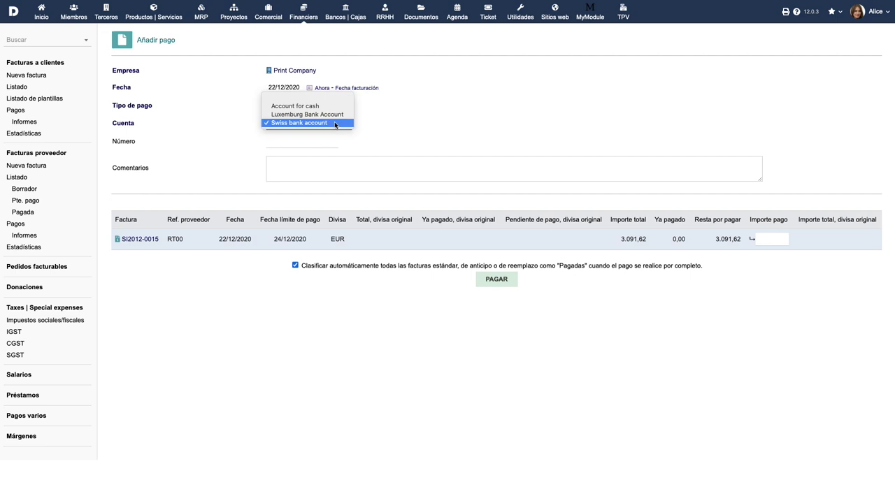
left_click(335, 124)
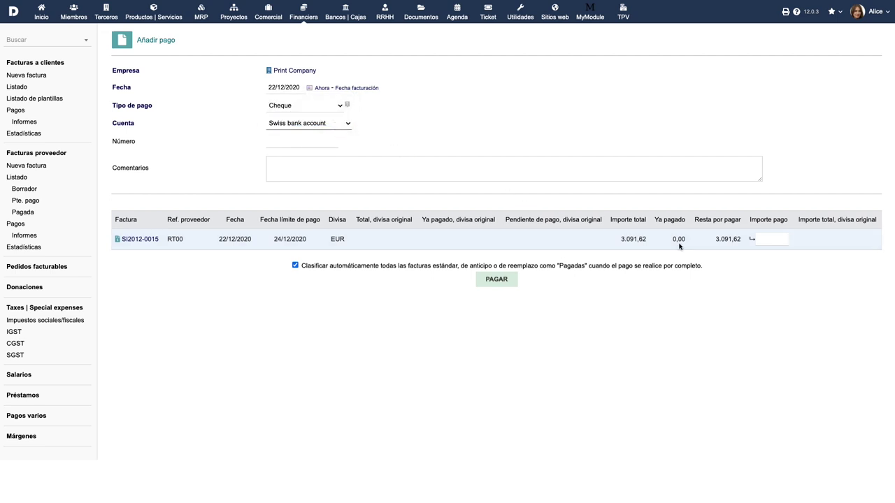
left_click(768, 240)
type("1")
type(".62")
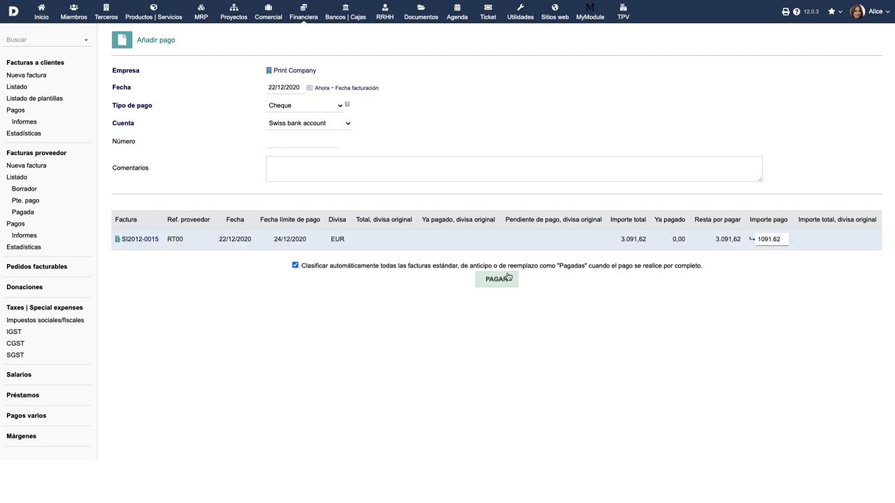
left_click(496, 279)
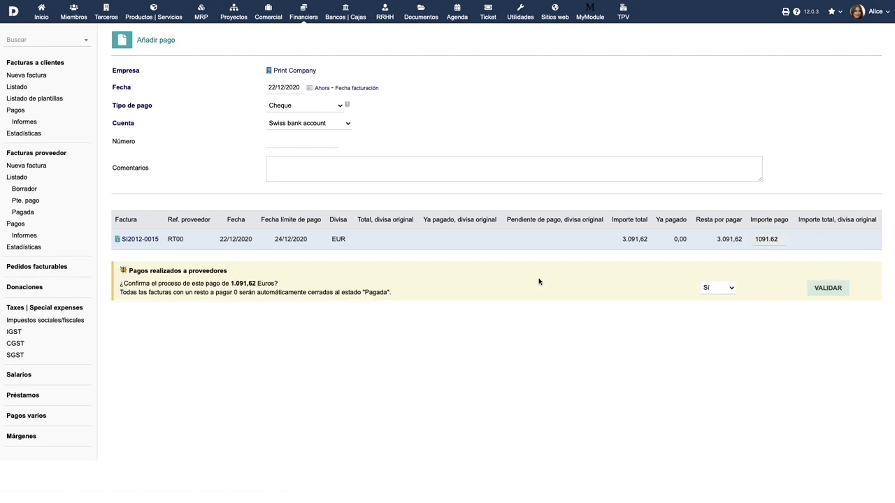
left_click(815, 290)
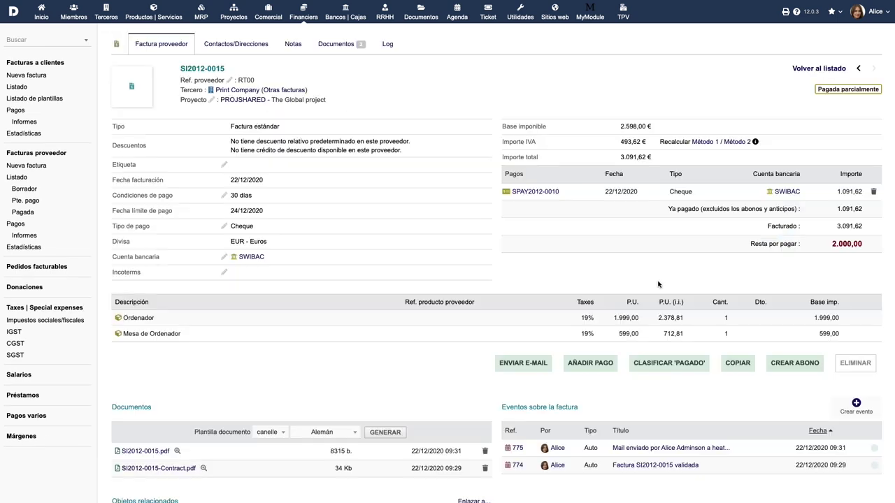
Record a second payment of 2.000,00 € dated today on SI2012-0015
left_click(589, 364)
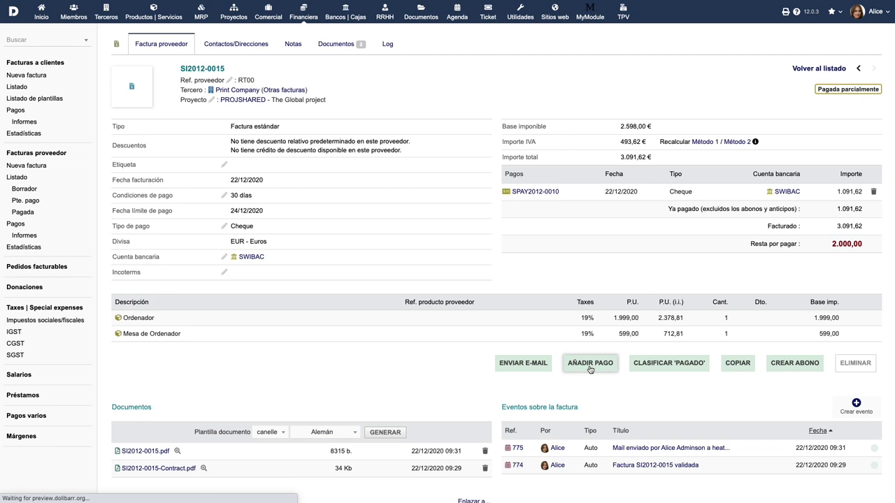
left_click(322, 88)
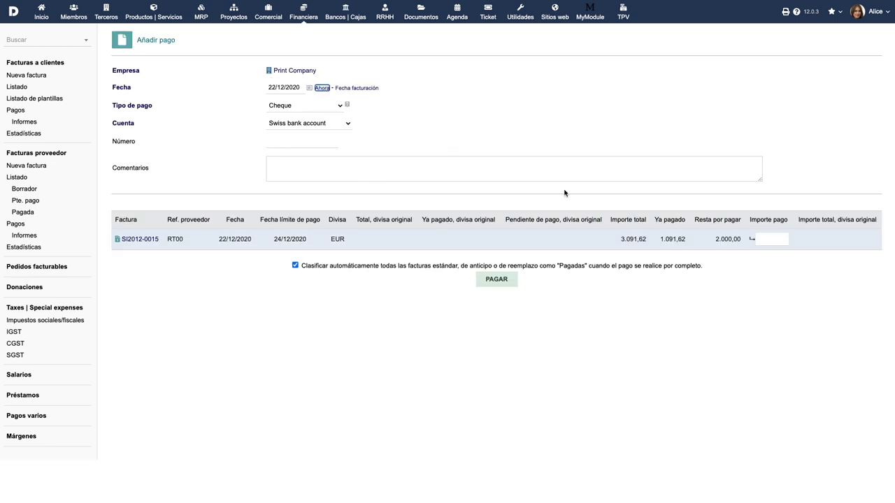
left_click(772, 239)
type("2000")
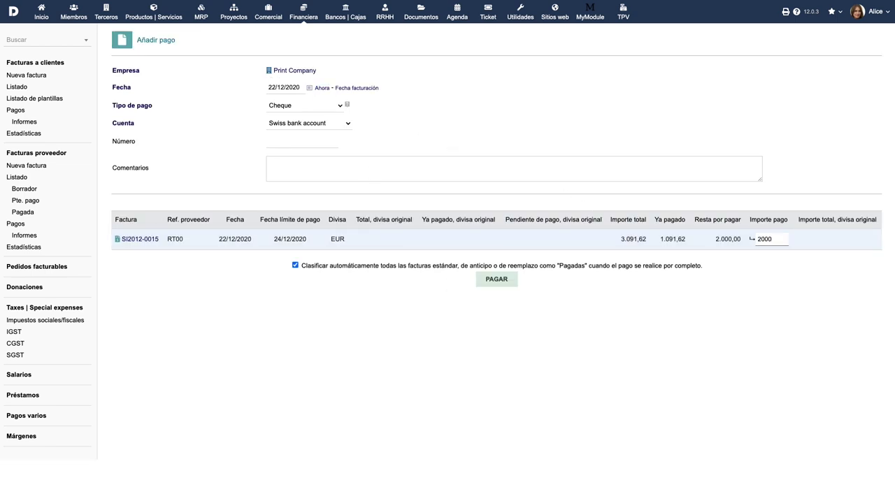
left_click(494, 282)
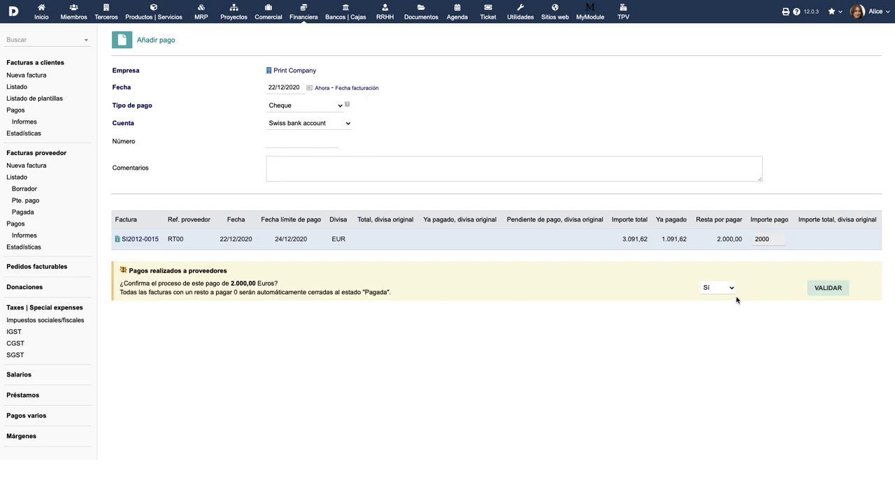
left_click(825, 291)
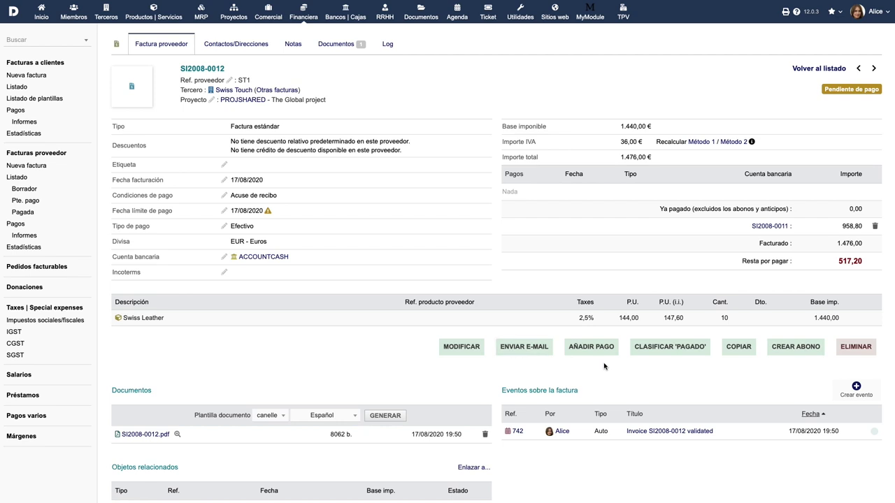
Classify SI2008-0012 as paid despite 517,20 € outstanding, and start a credit note for it
left_click(675, 350)
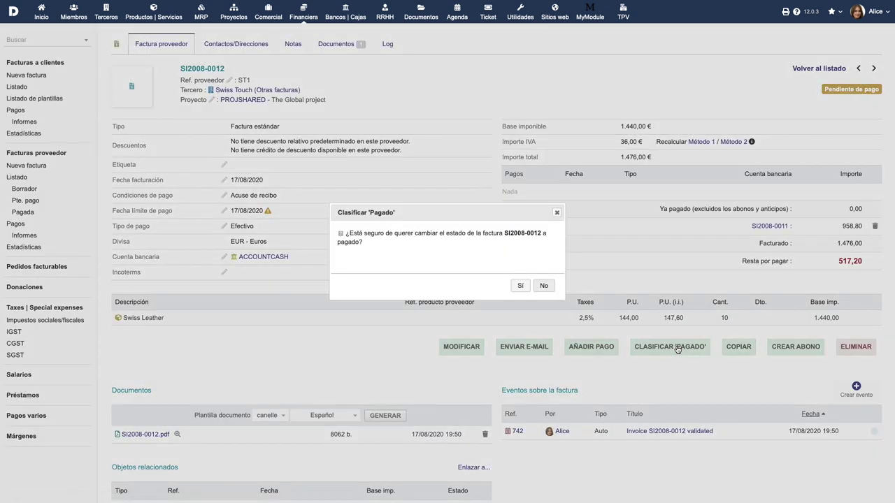
left_click(521, 286)
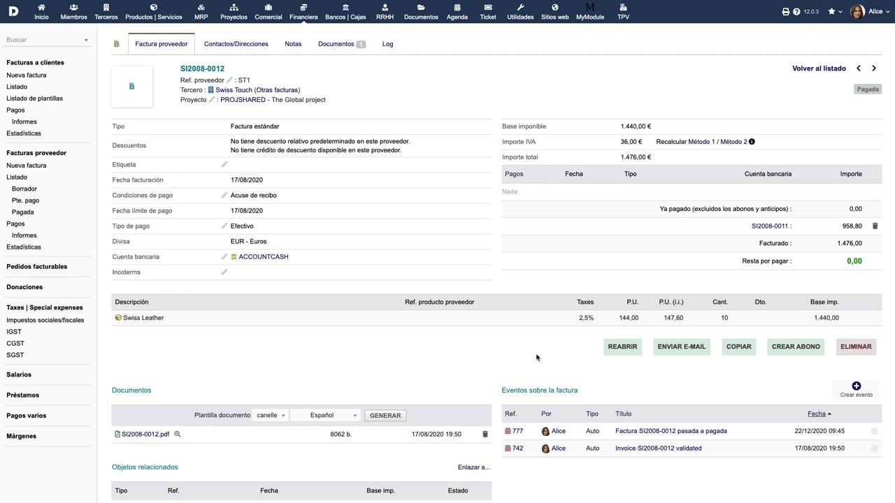
left_click(792, 348)
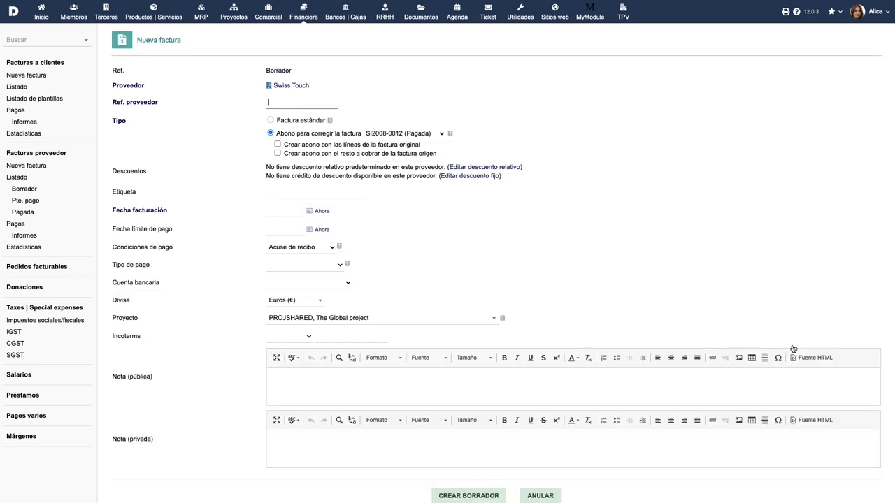
Enter credit note reference R001 with invoice and due dates of 22/12/2020
type("R001")
mouse_move(450, 132)
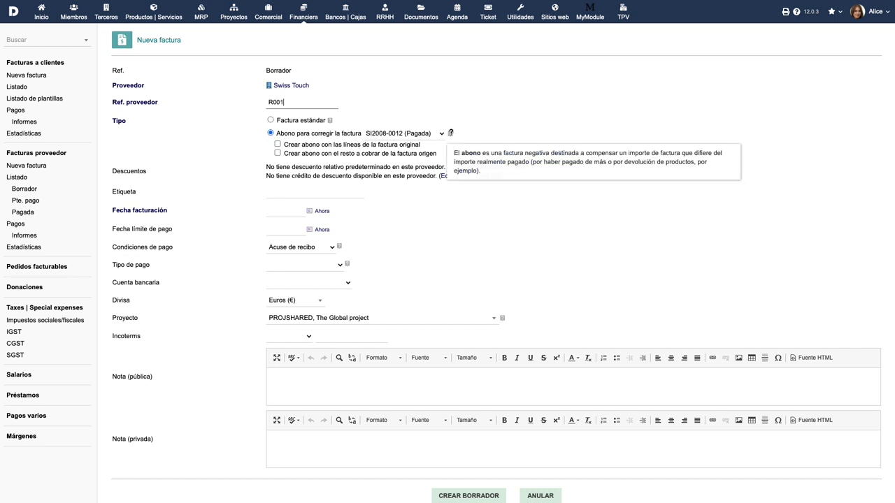
left_click(309, 211)
left_click(292, 294)
left_click(311, 230)
left_click(294, 309)
Set payment type Efectivo and the Swiss bank account, then save the credit note as draft
left_click(334, 264)
left_click(349, 291)
left_click(348, 284)
left_click(328, 297)
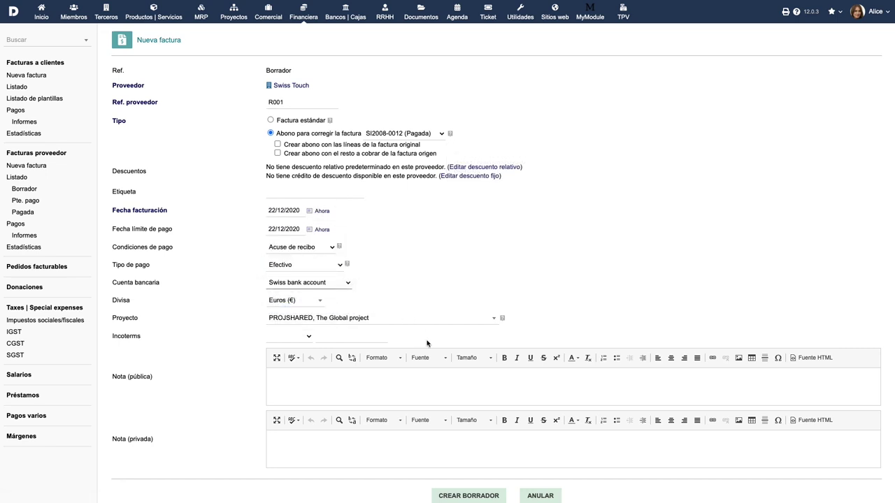
scroll(468, 483, "down", 1)
left_click(468, 484)
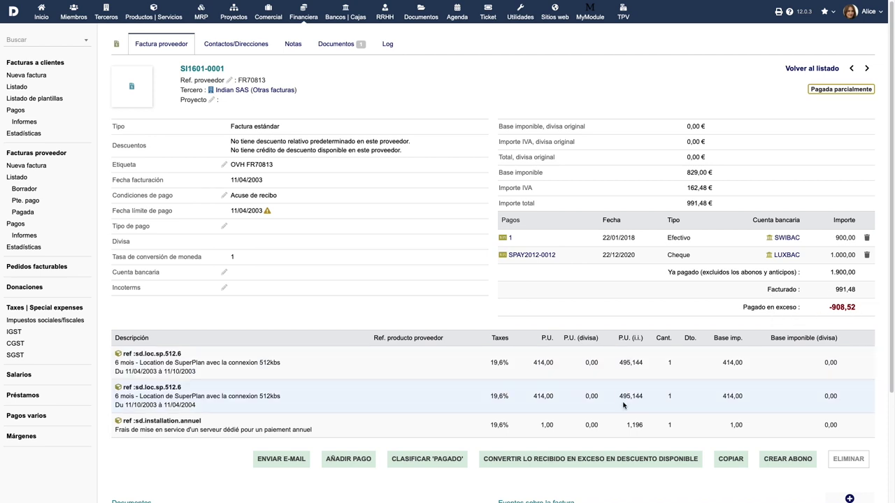
Apply SI1601-0001's 908,52 € overpayment credit to SI2012-0016, and convert SA2012-0004 into a 55,00 € discount
left_click(599, 464)
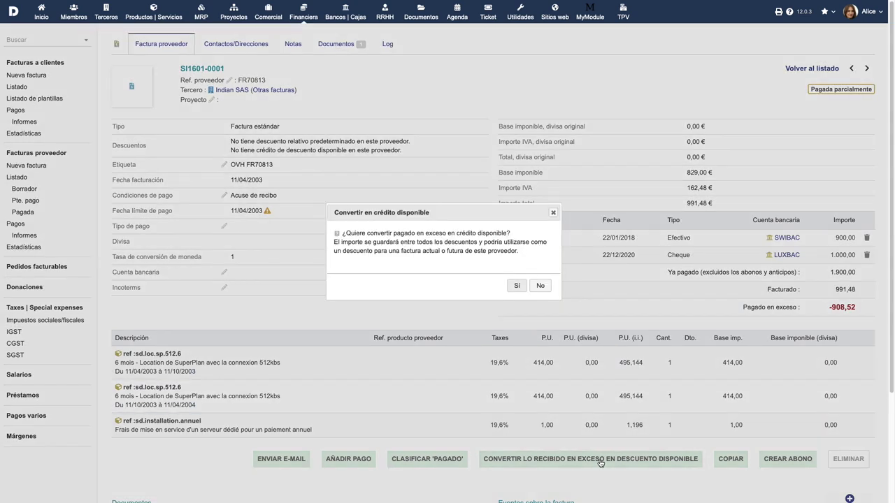
left_click(517, 286)
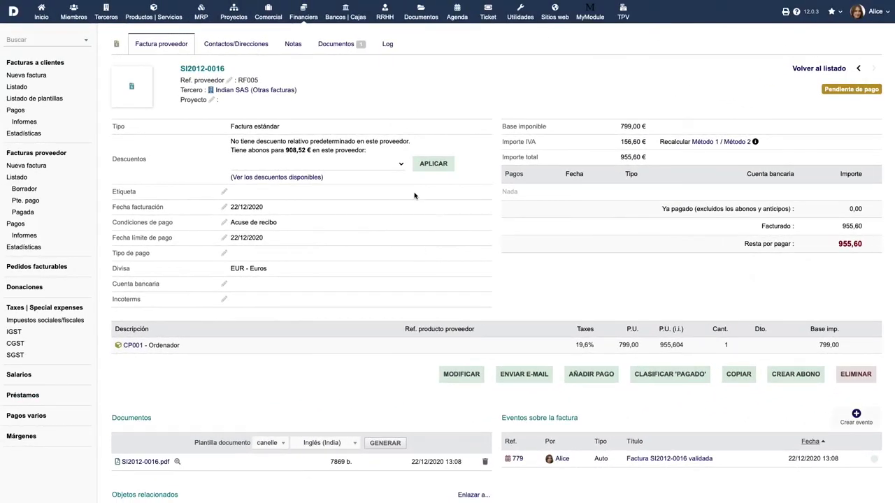
left_click(395, 169)
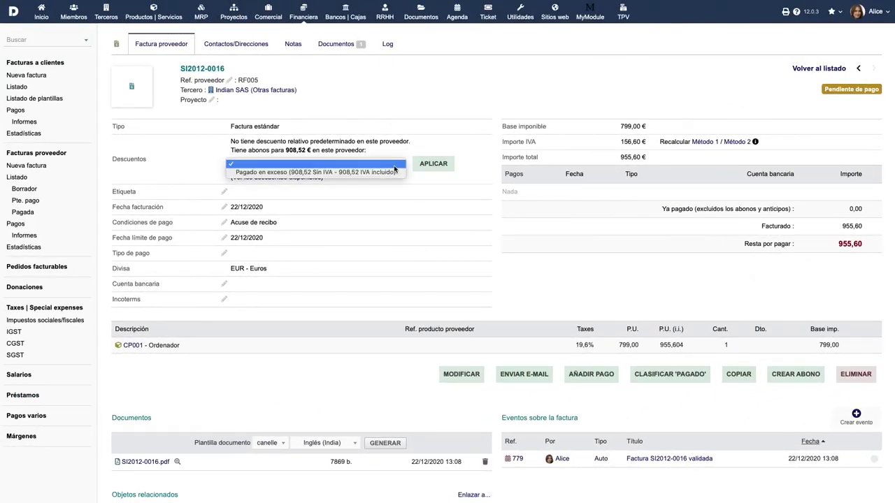
left_click(395, 172)
left_click(420, 164)
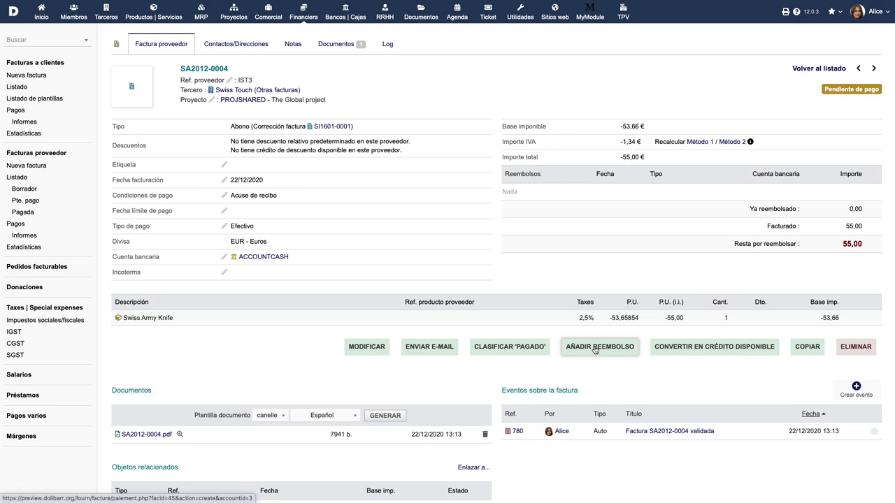
left_click(720, 349)
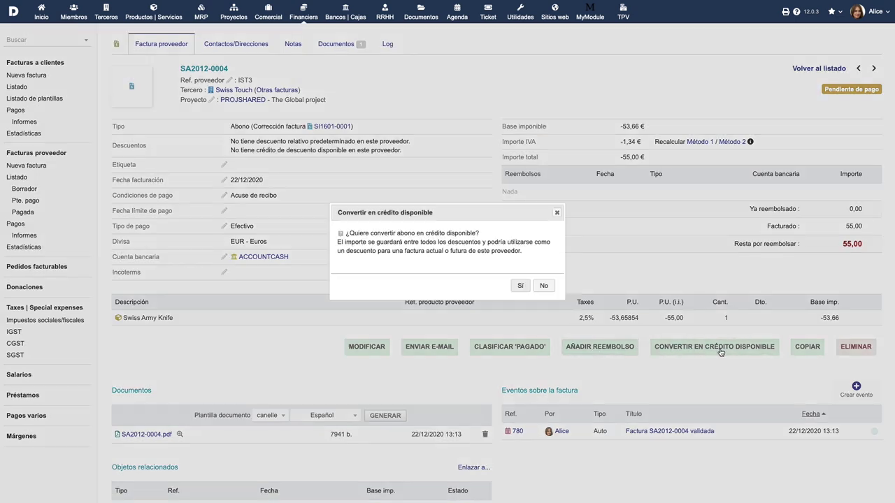
left_click(521, 287)
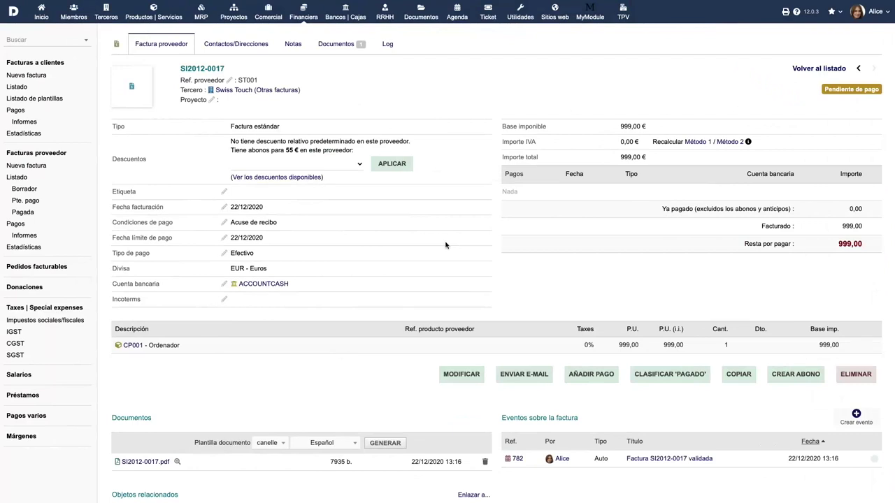
Apply the 55,00 € credit note discount to SI2012-0017, leaving 944,00 € due
left_click(343, 168)
left_click(344, 173)
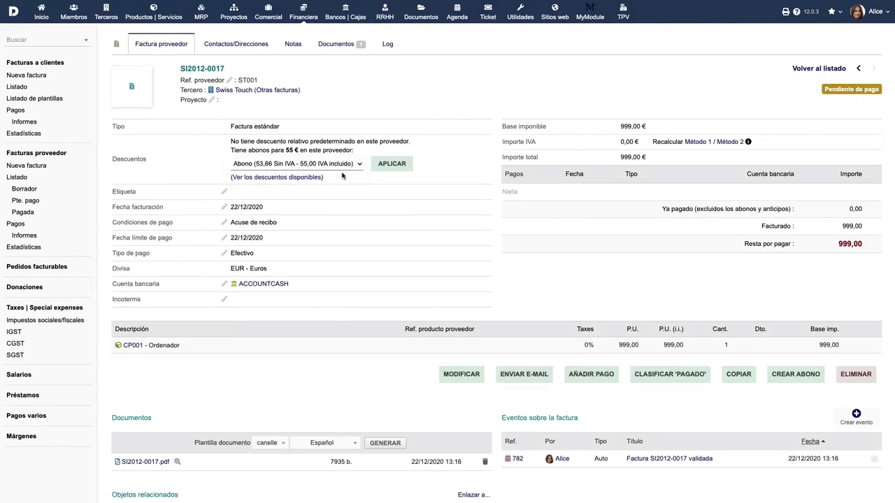
left_click(389, 166)
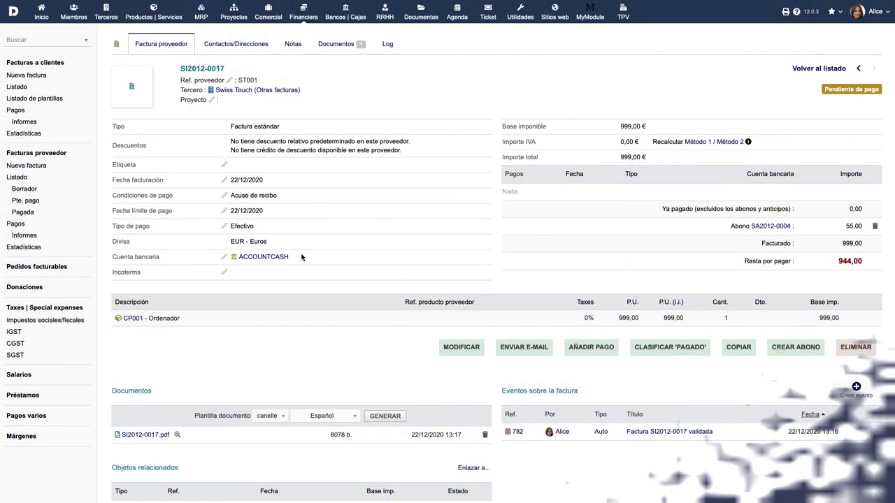
Cancel copying SI2012-0017 and go to the supplier invoice list
left_click(730, 349)
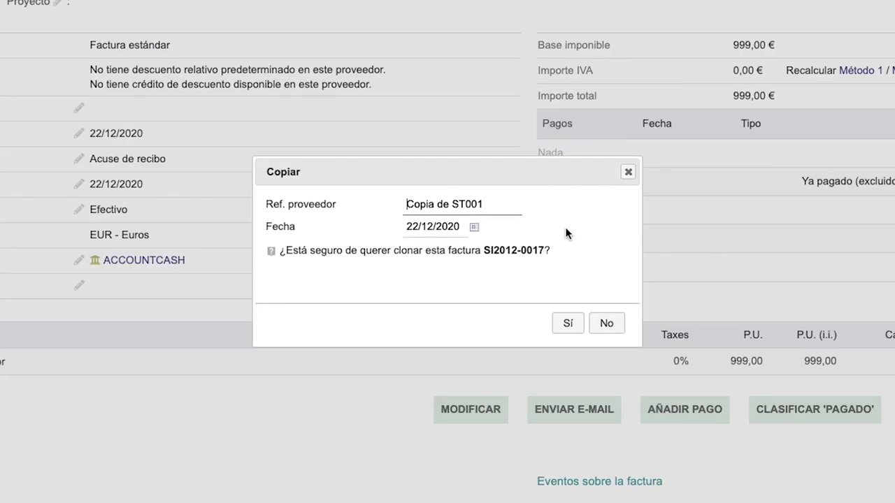
left_click(611, 325)
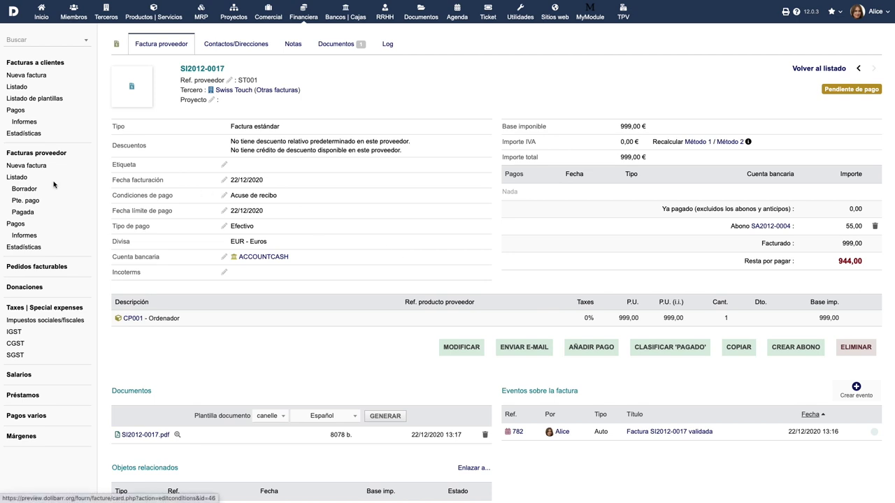
left_click(18, 179)
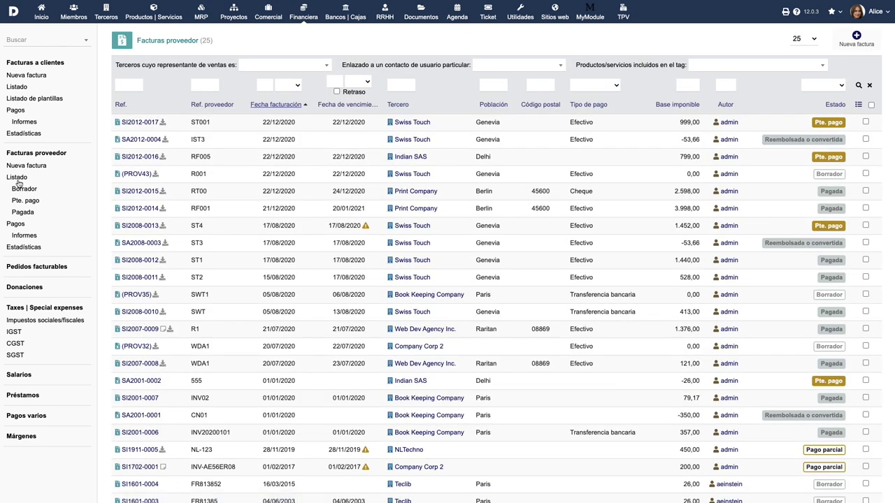
Review draft, unpaid and paid supplier invoices, then the supplier payments list
left_click(21, 189)
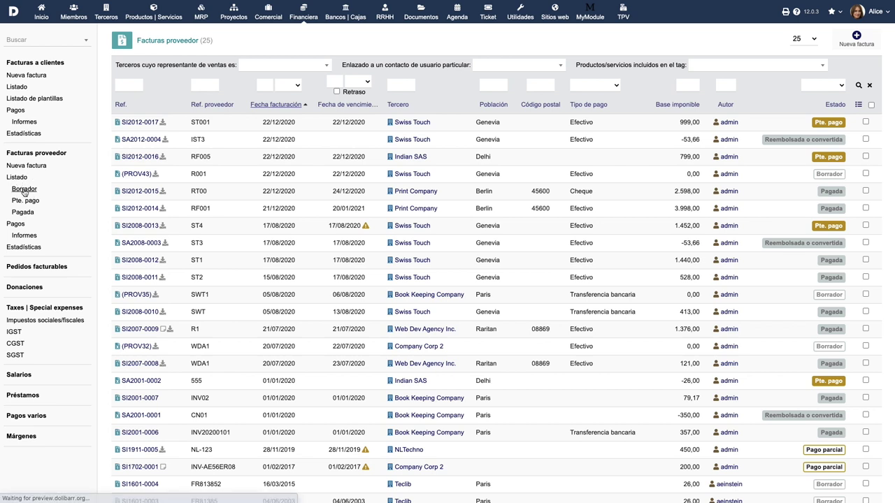
left_click(25, 199)
left_click(23, 212)
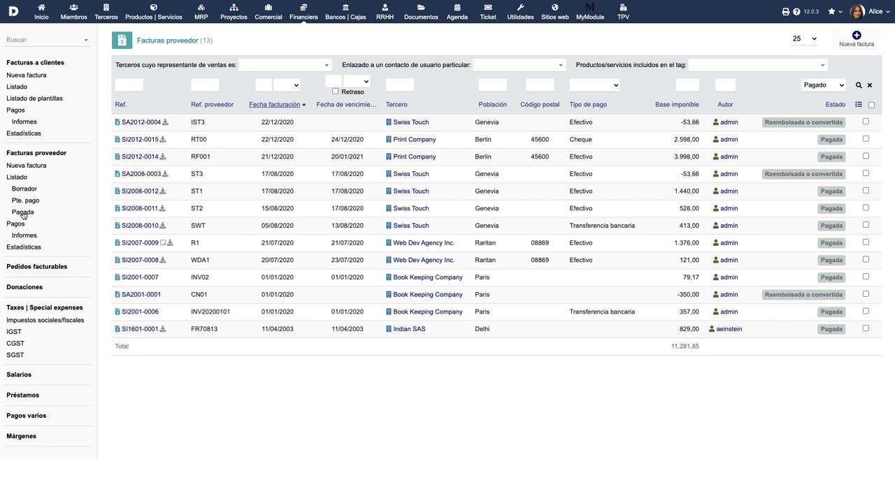
left_click(19, 227)
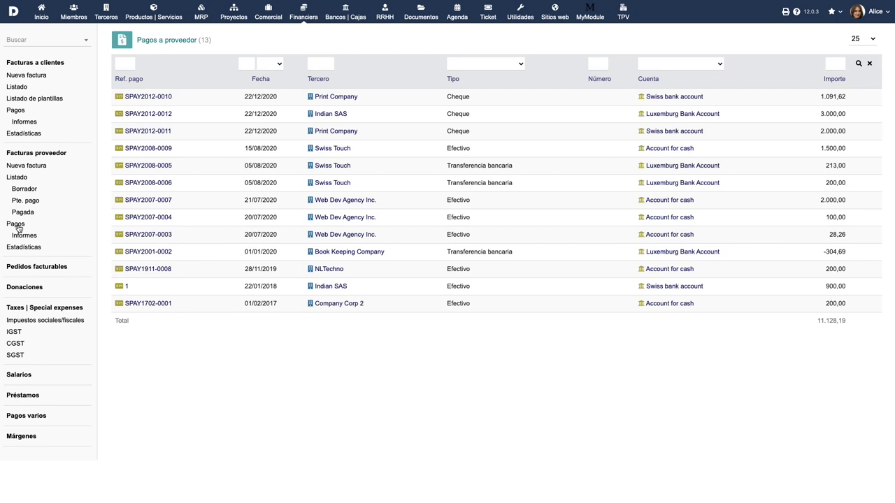
Generate the December 2020 supplier payments report and view supplier_payments-2020-12.pdf
left_click(21, 235)
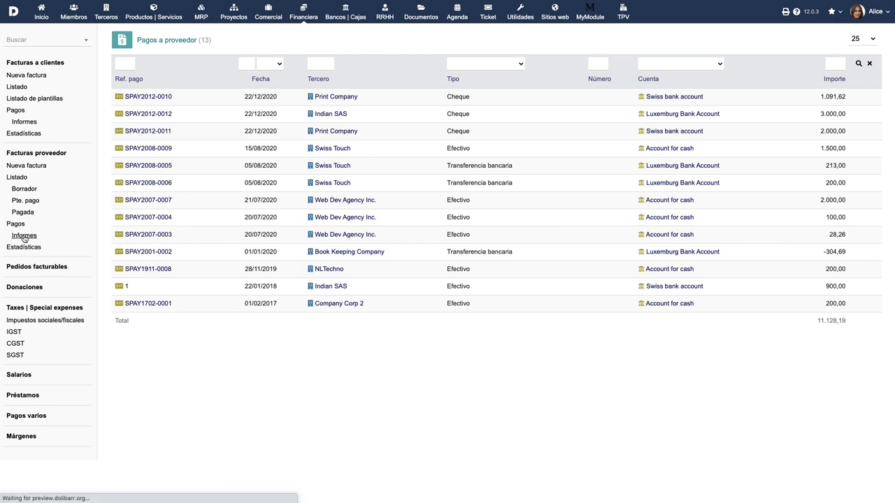
left_click(188, 70)
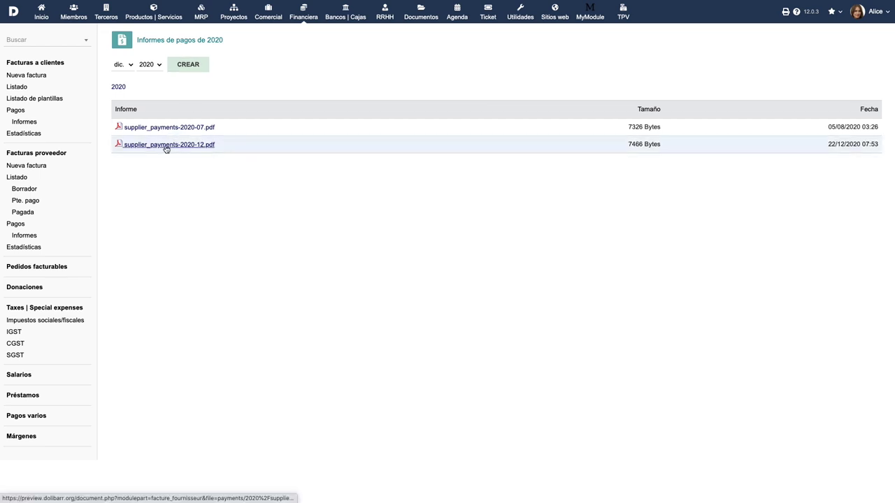
left_click(167, 144)
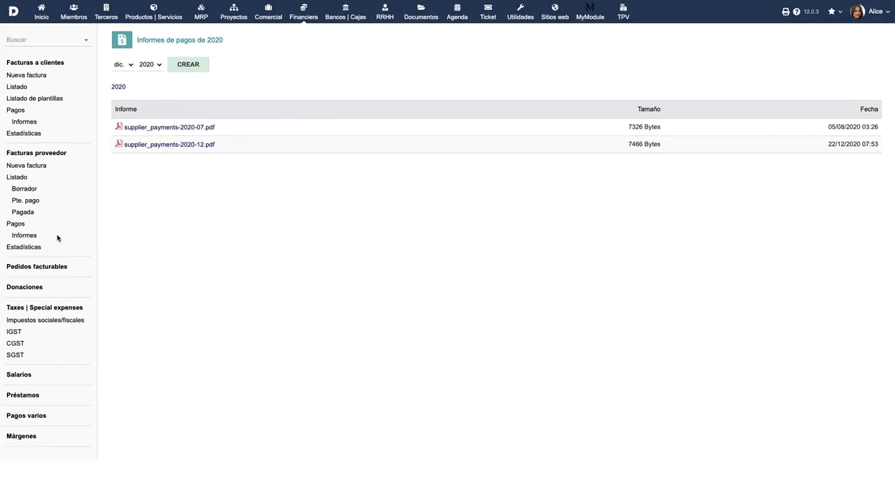
left_click(28, 246)
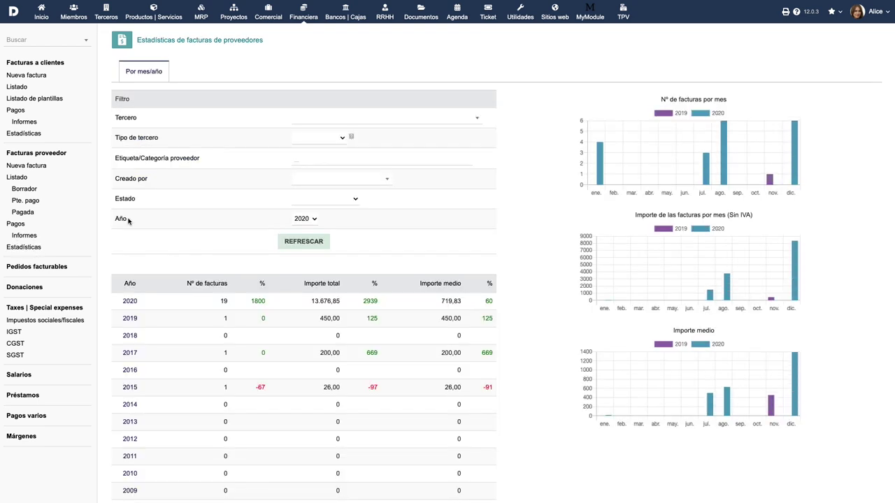
Filter the supplier invoice statistics to Borrador (a validar) status and refresh them
left_click(320, 205)
left_click(322, 206)
left_click(312, 242)
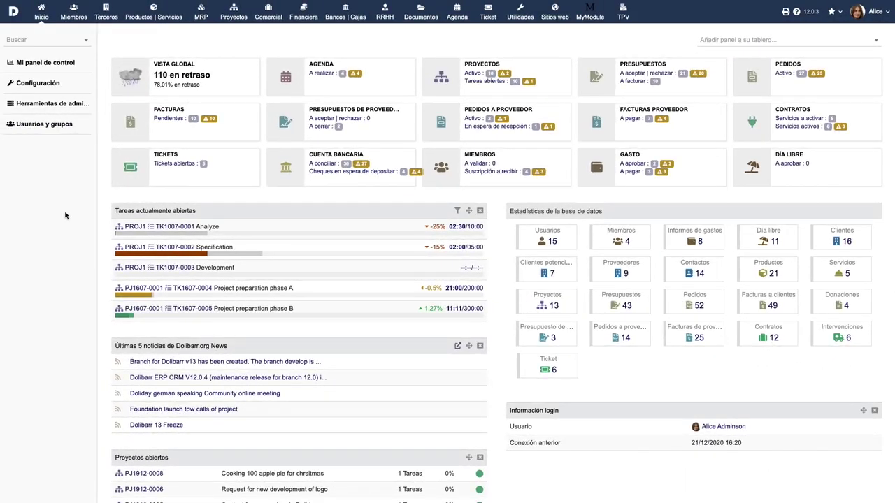
Go to Configuración > Módulos and open the Facturas module's extra-field settings
left_click(42, 84)
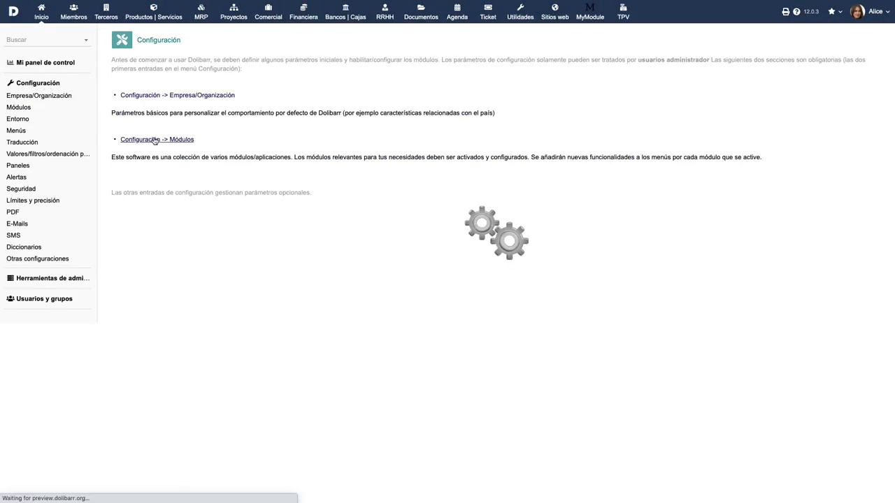
left_click(154, 139)
scroll(235, 271, "down", 3)
scroll(236, 271, "down", 3)
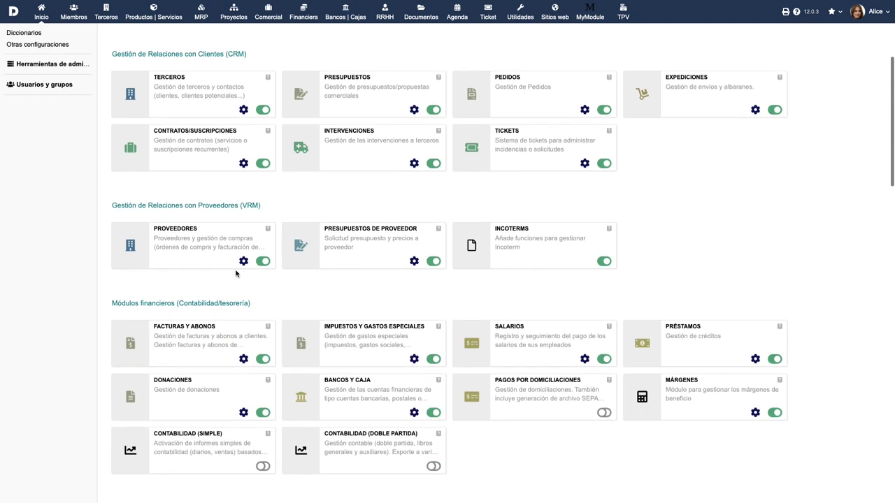
left_click(242, 360)
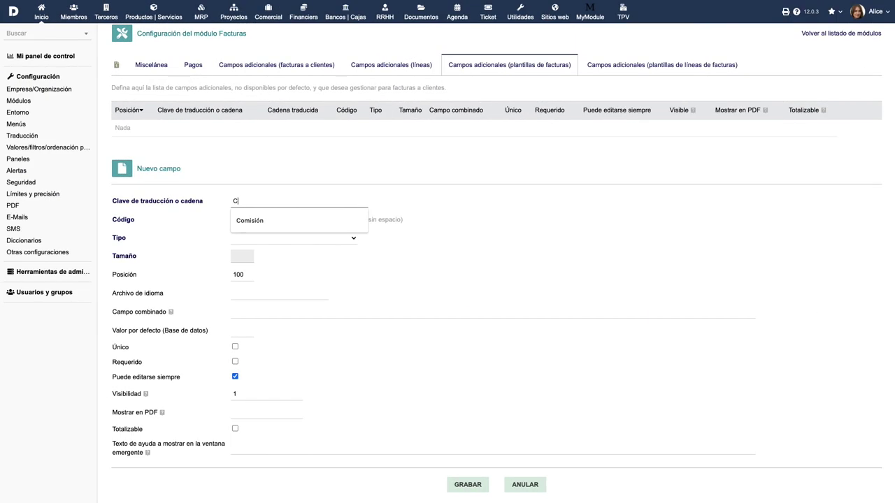
Create a Boolean extra field labelled Comisión with code comision and save it
type("omisión")
key("Tab")
type("comision")
left_click(280, 241)
left_click(280, 305)
left_click(468, 473)
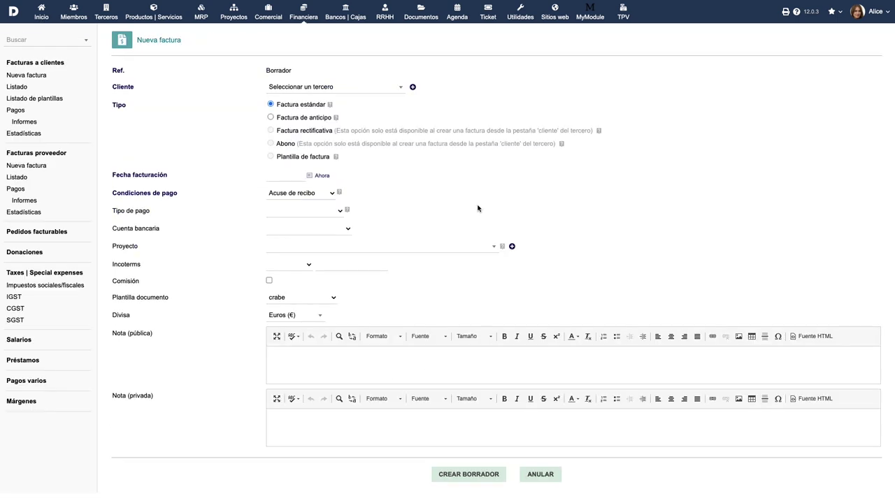